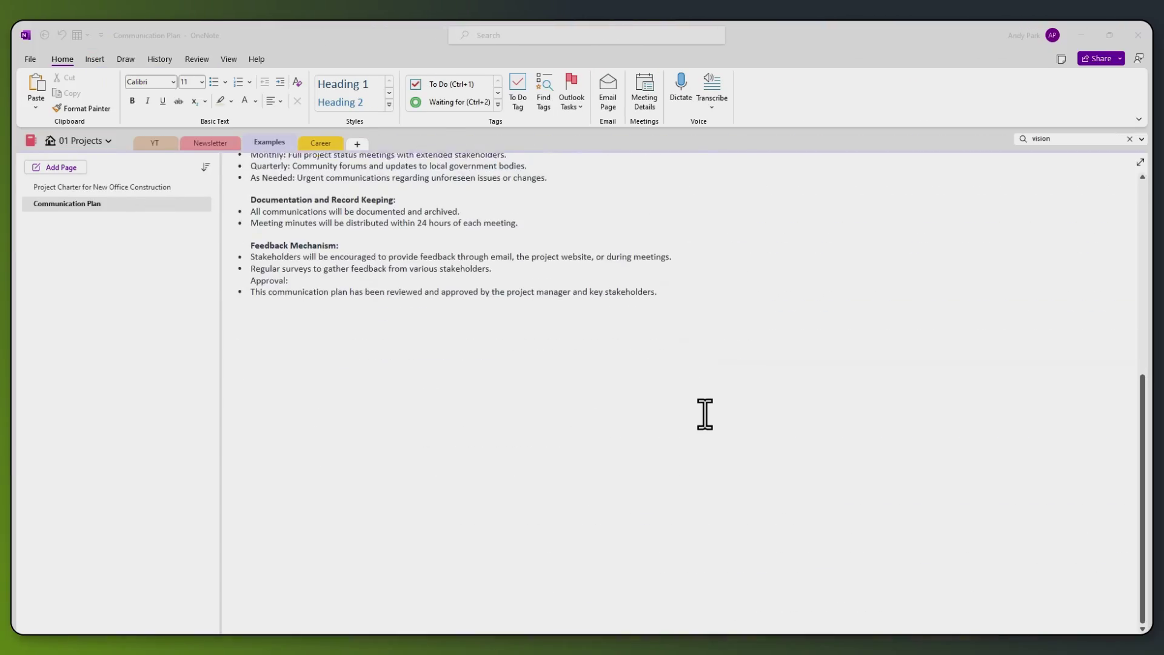
- Open the Project Charter for New Office Construction page and view its Gantt chart
{"action": "scroll", "coordinate": [703, 412], "scroll_direction": "up", "scroll_amount": 5}
{"action": "scroll", "coordinate": [350, 293], "scroll_direction": "up", "scroll_amount": 3}
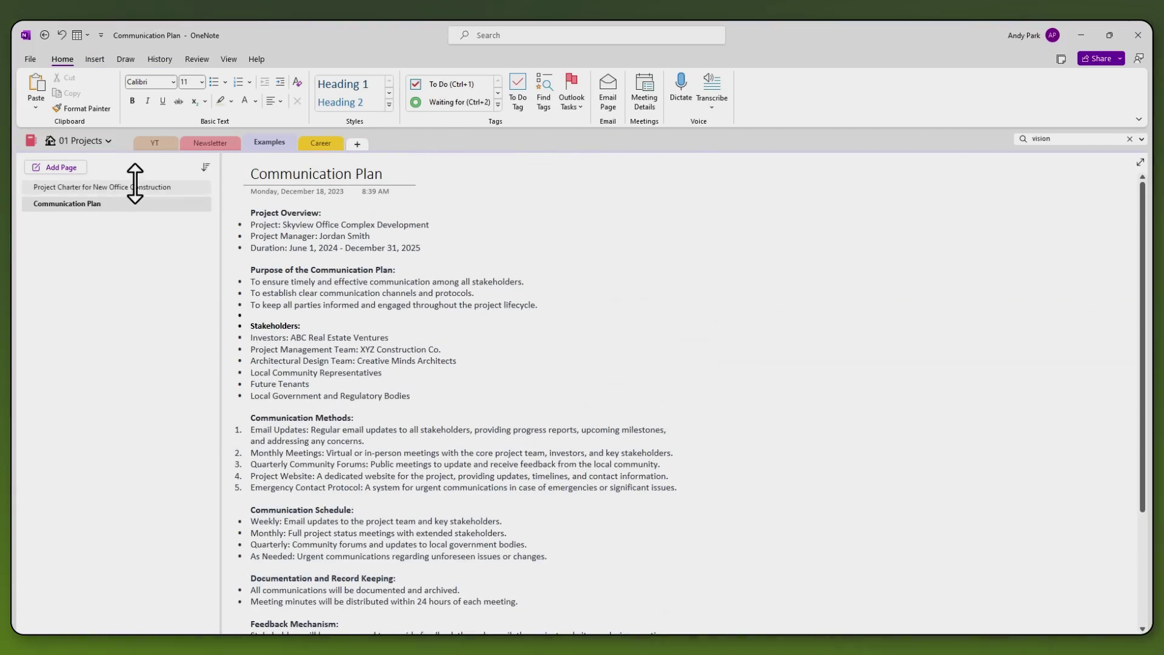
{"action": "left_click", "coordinate": [152, 187]}
{"action": "scroll", "coordinate": [546, 559], "scroll_direction": "down", "scroll_amount": 3}
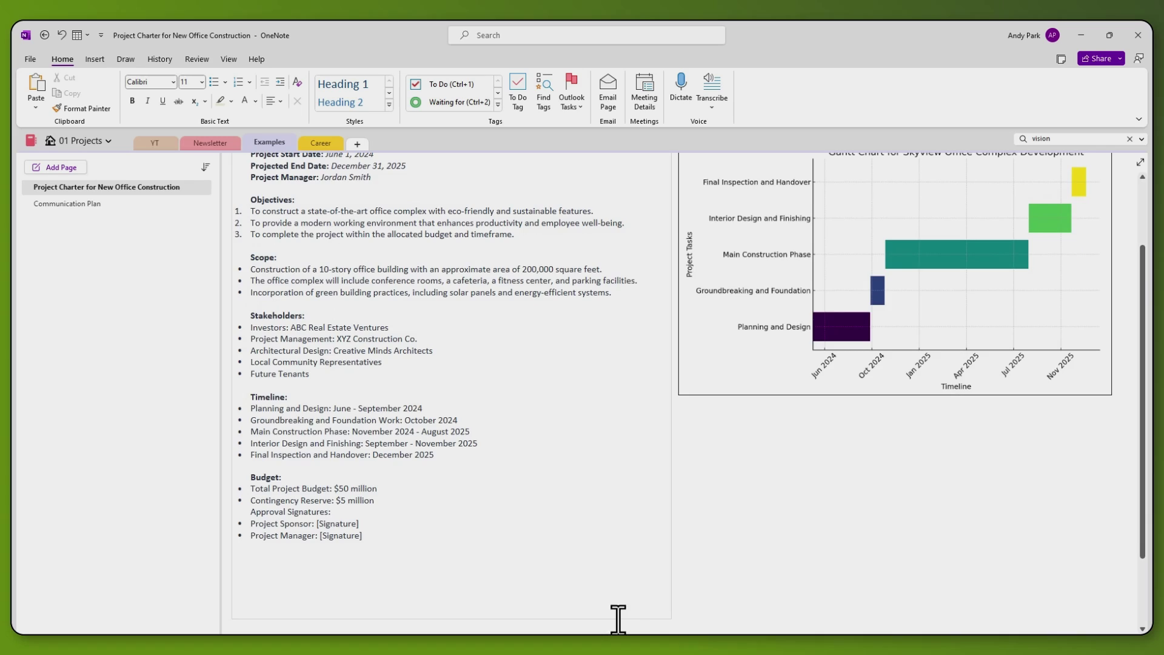
{"action": "scroll", "coordinate": [819, 470], "scroll_direction": "up", "scroll_amount": 3}
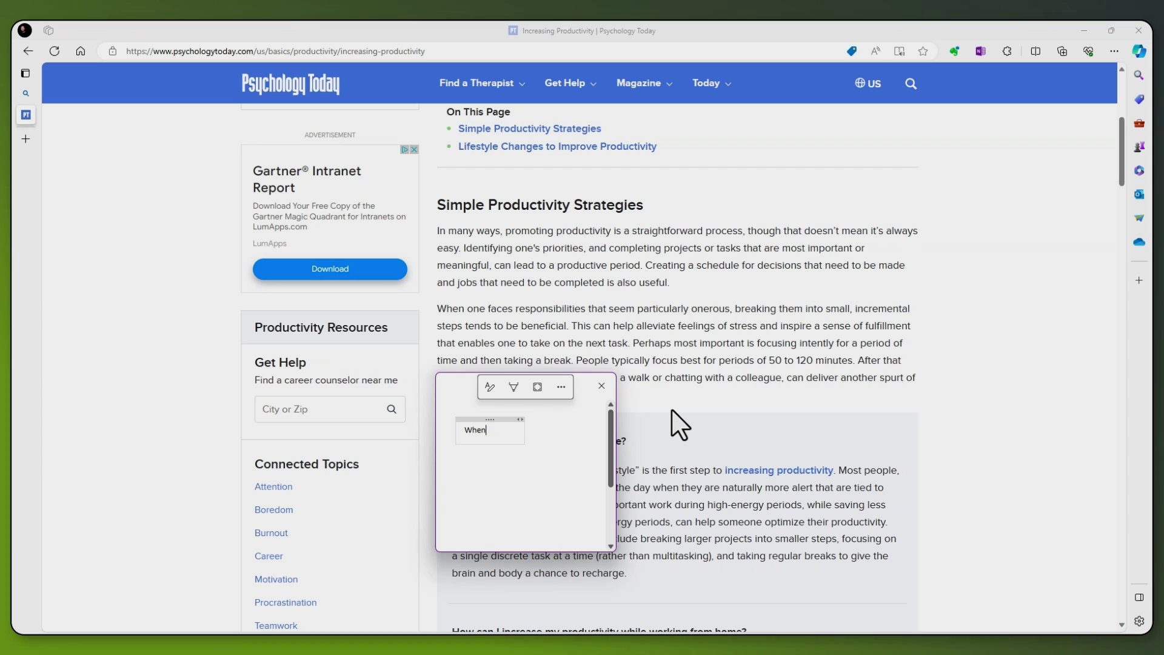
- Complete the question 'When am I most alert?' in the floating Quick Note
{"action": "type", "text": "most alert"}
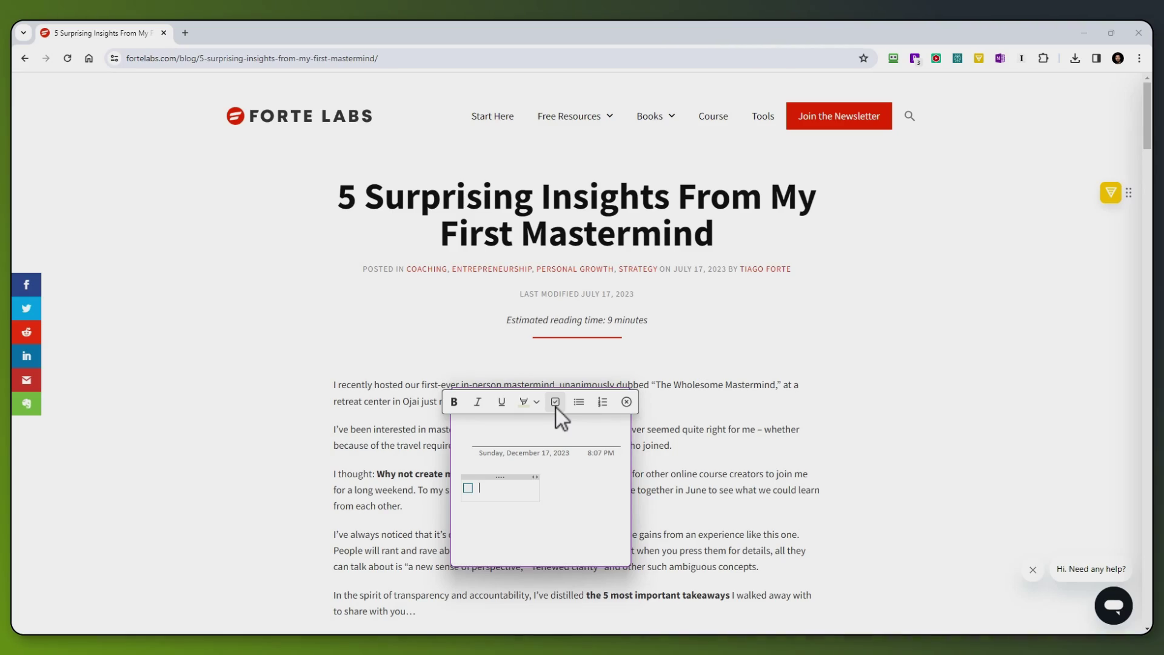
- Note 'Read this blog post later', open it in full OneNote, and flag it as a task for tomorrow
{"action": "type", "text": "Read this blog post later"}
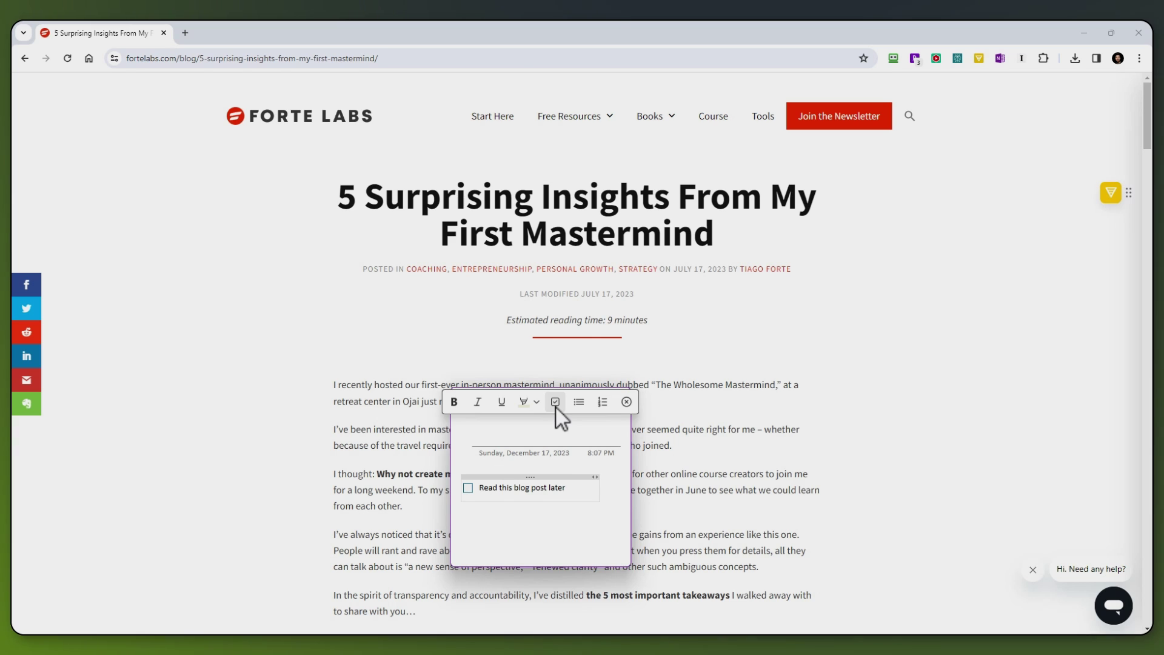
{"action": "left_click", "coordinate": [625, 402]}
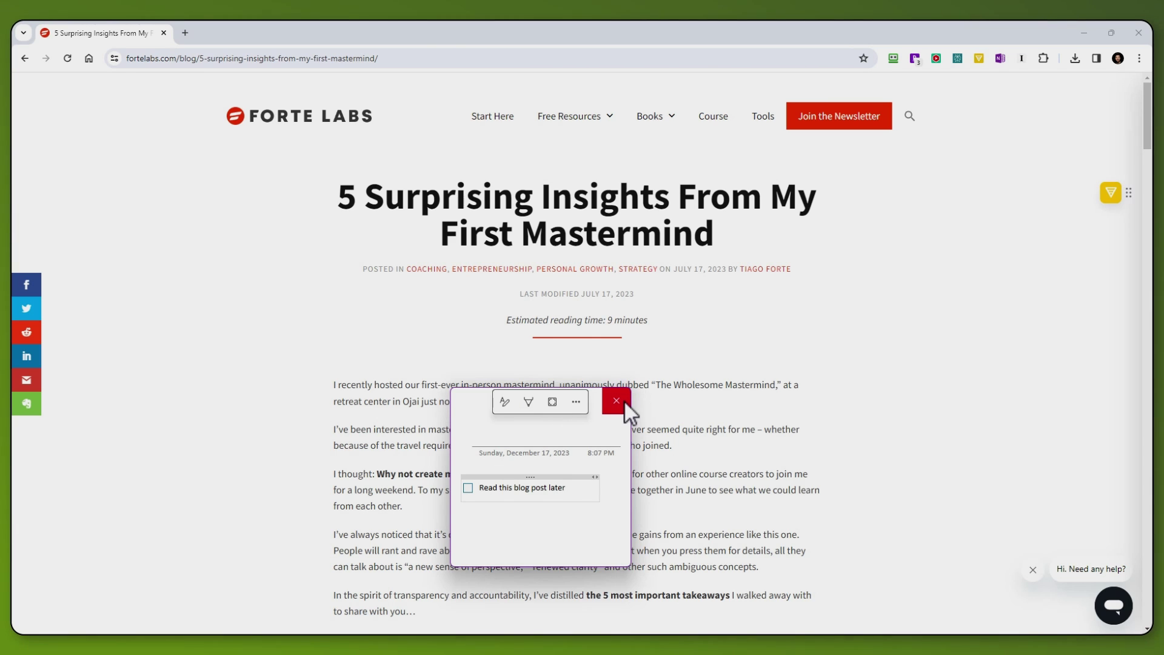
{"action": "left_click", "coordinate": [577, 402]}
{"action": "left_click", "coordinate": [605, 437]}
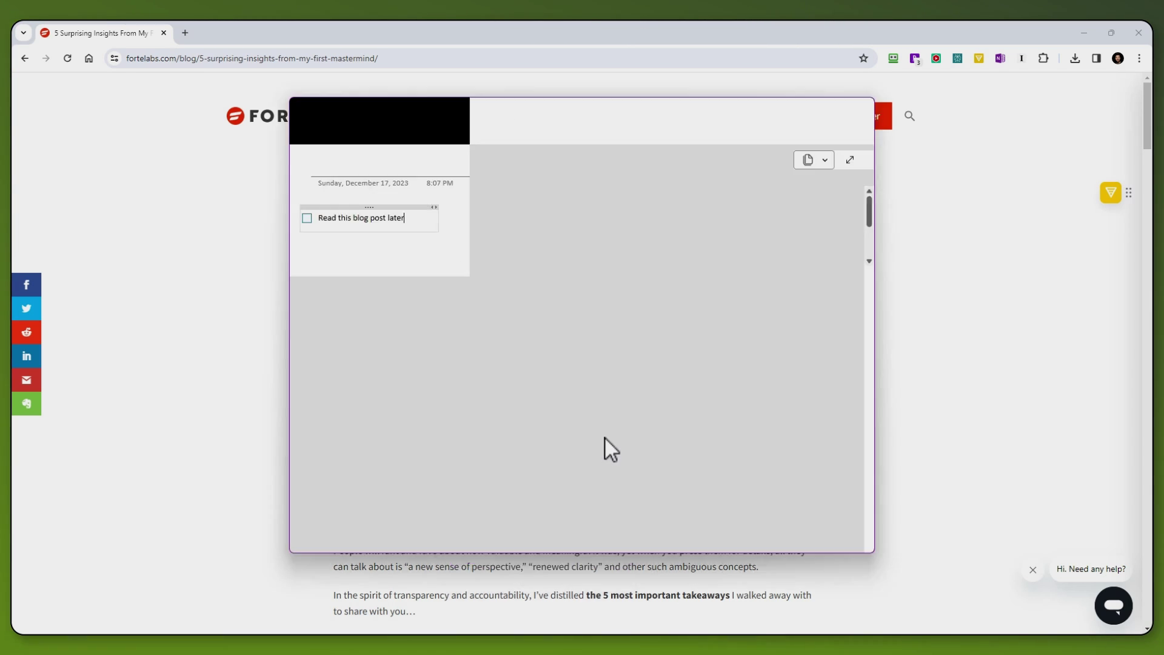
{"action": "left_click", "coordinate": [576, 112]}
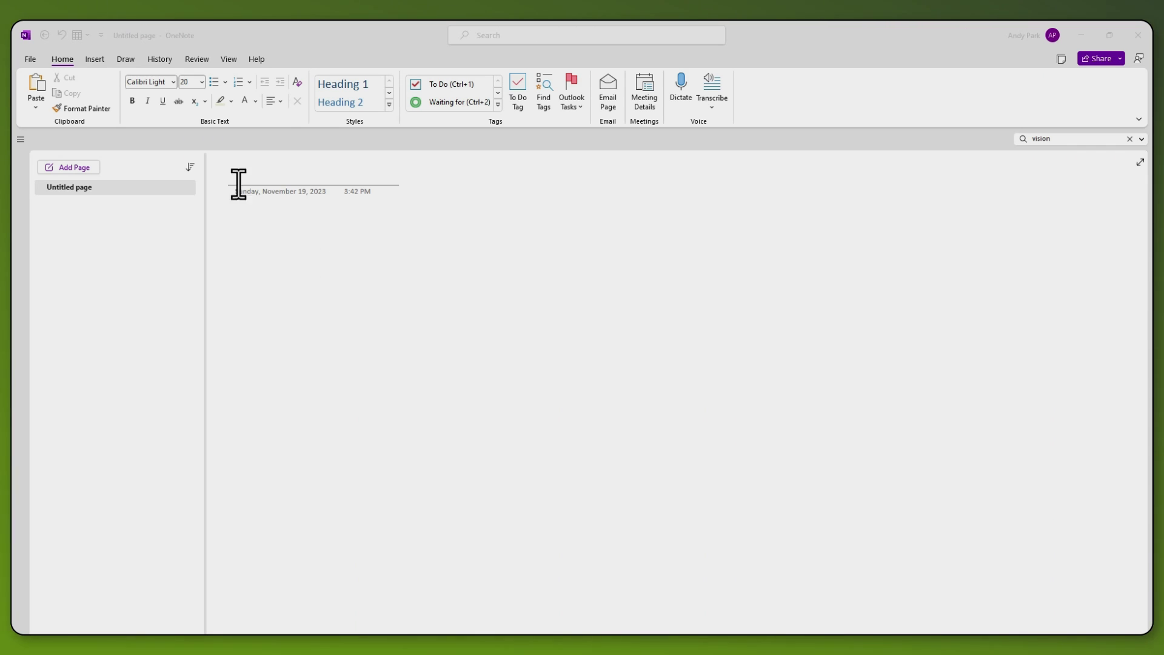
{"action": "left_click", "coordinate": [234, 62]}
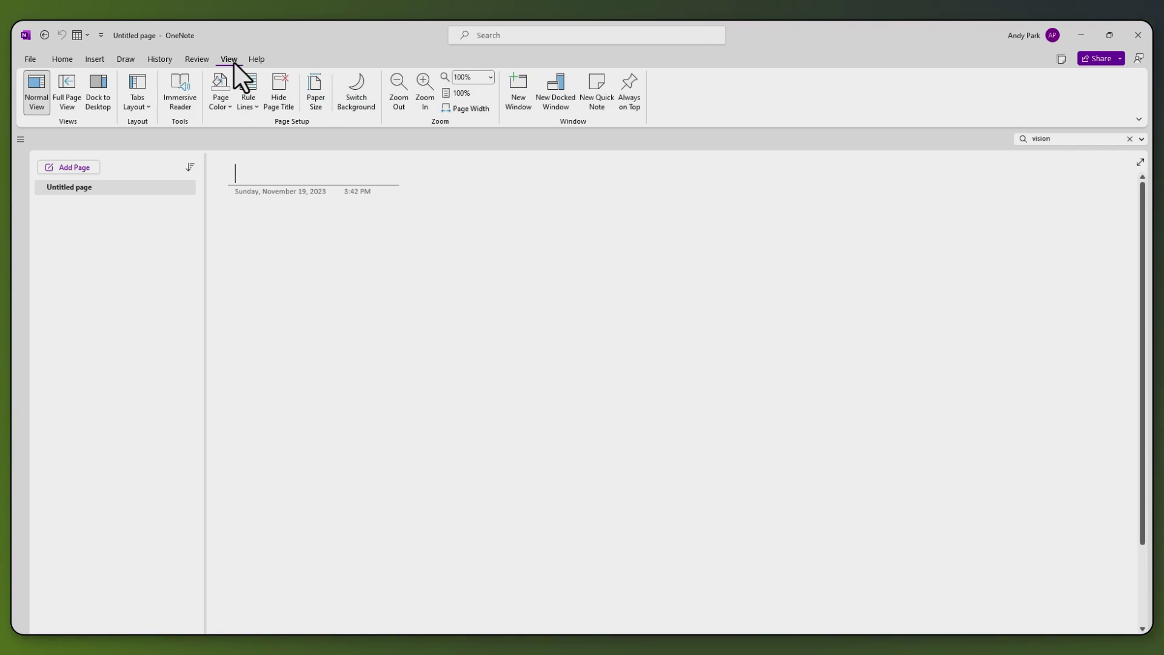
{"action": "left_click", "coordinate": [592, 89]}
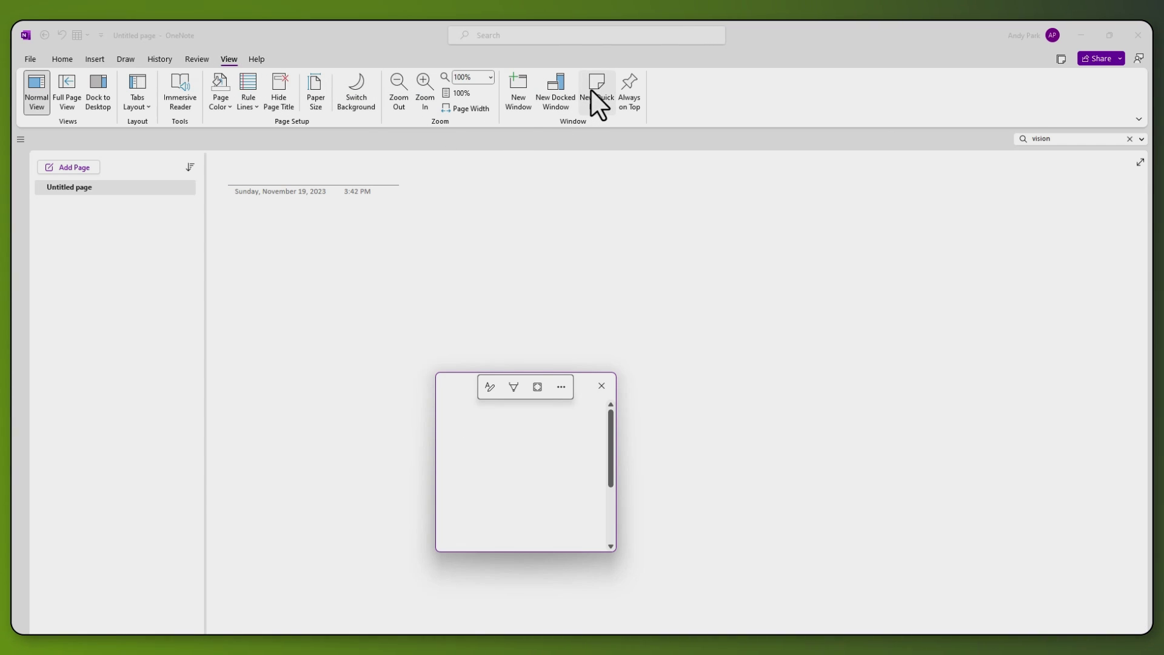
{"action": "left_click", "coordinate": [602, 387]}
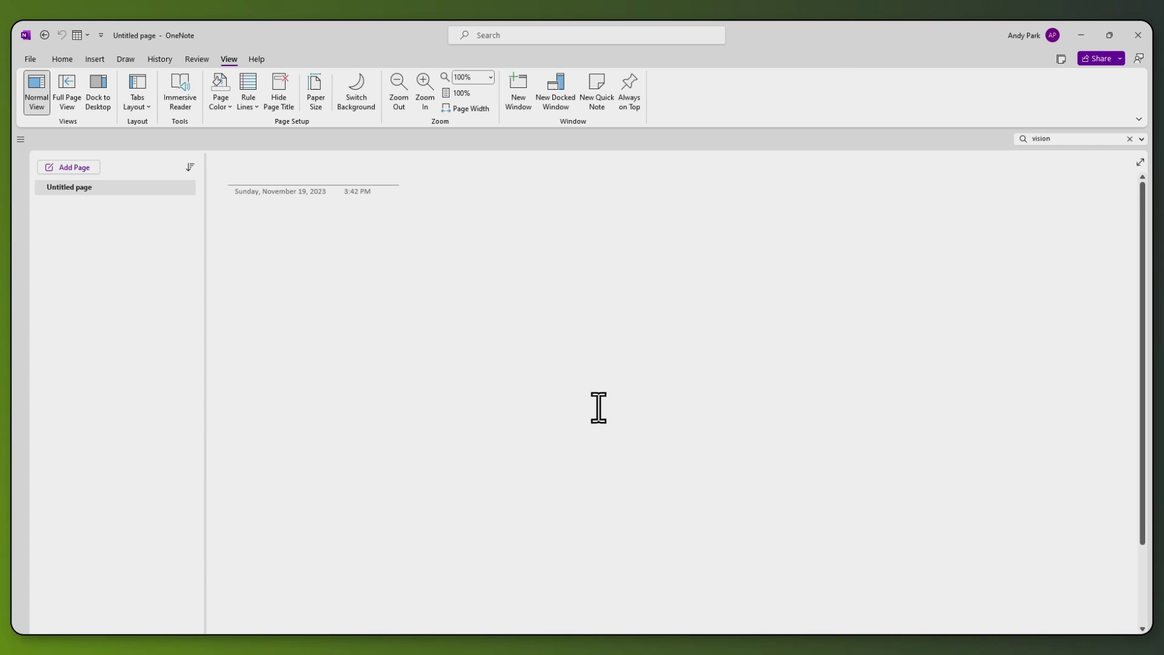
- Switch to the Microsoft 365 Insider Quick Note post in Chrome and start a new Quick Note
{"action": "mouse_move", "coordinate": [542, 626]}
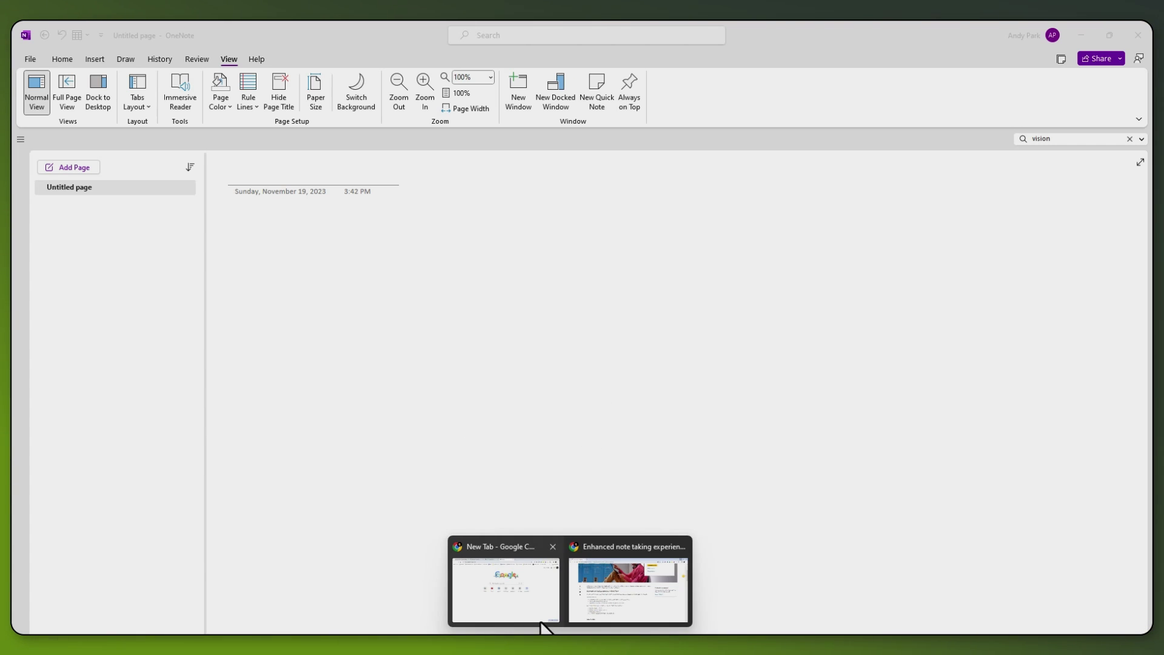
{"action": "left_click", "coordinate": [616, 613]}
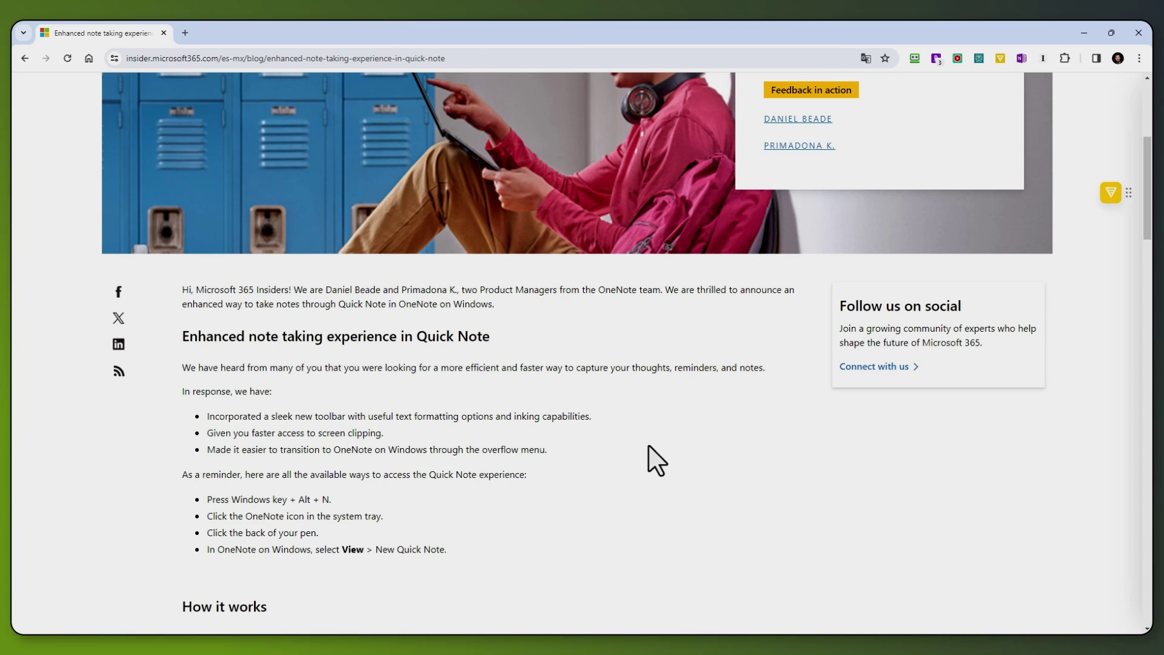
{"action": "key", "text": "super+alt+n"}
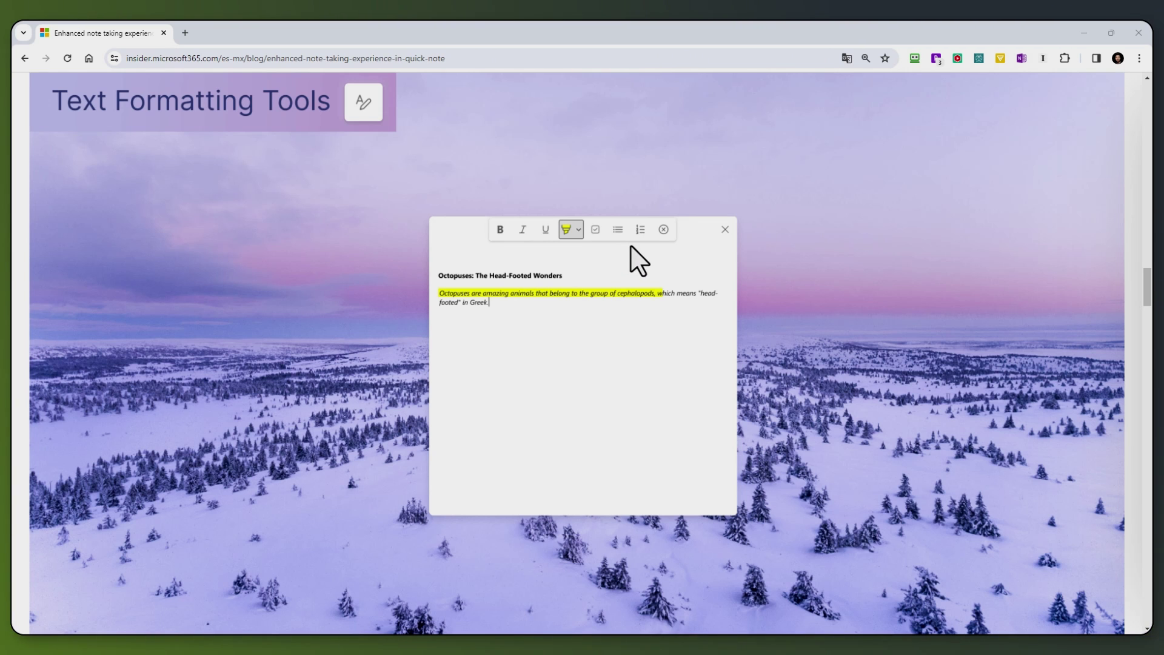
- Scroll through the article's formatting, ink and screen-clipping demos
{"action": "scroll", "coordinate": [671, 267], "scroll_direction": "down", "scroll_amount": 10}
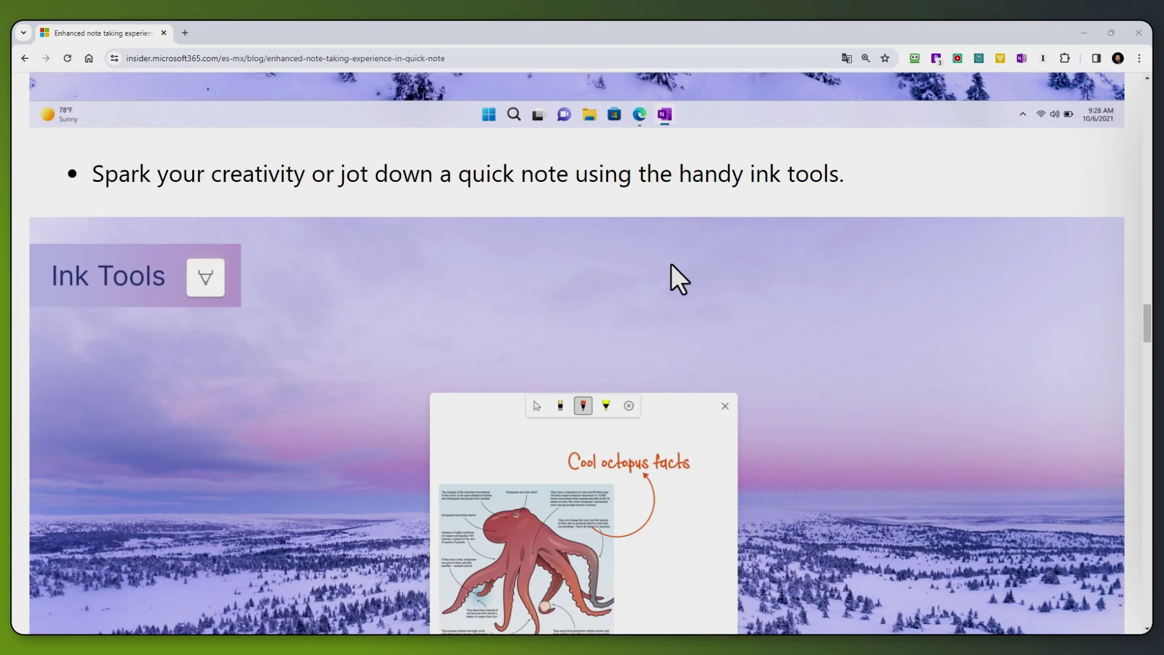
{"action": "scroll", "coordinate": [671, 263], "scroll_direction": "down", "scroll_amount": 3}
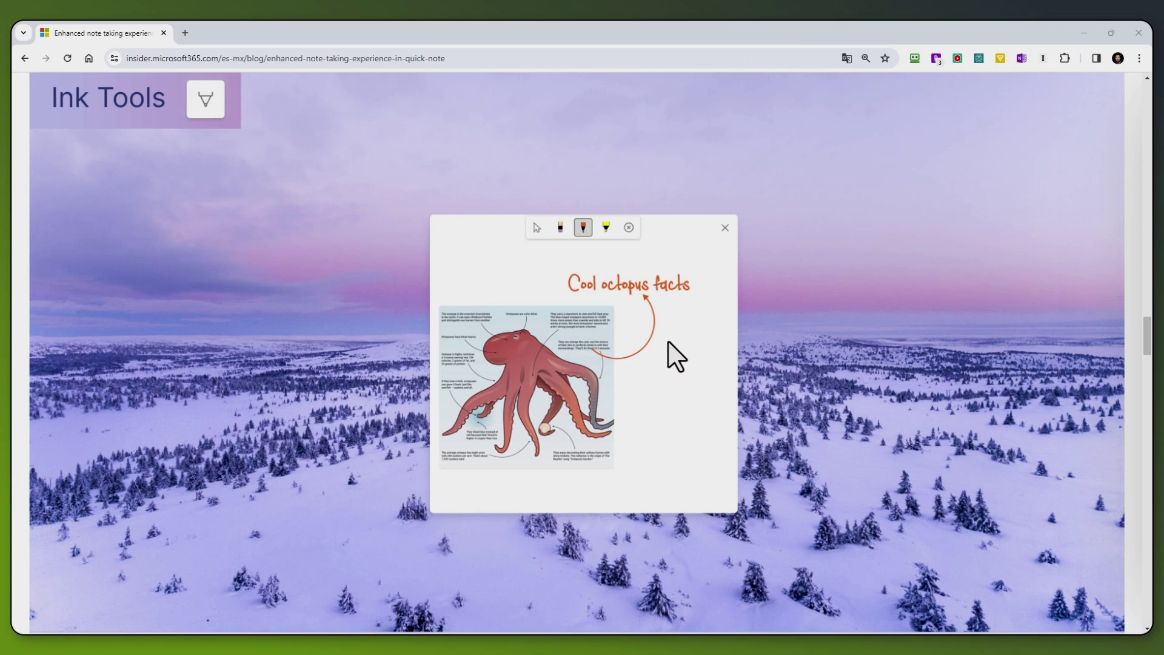
{"action": "scroll", "coordinate": [820, 367], "scroll_direction": "down", "scroll_amount": 9}
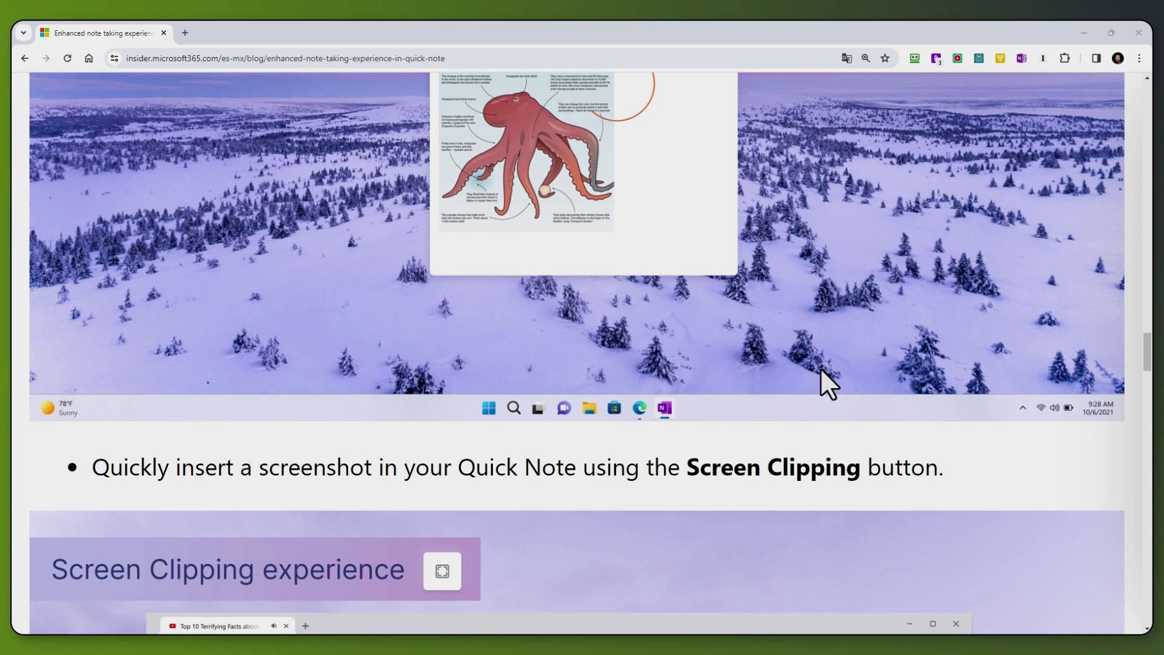
{"action": "scroll", "coordinate": [820, 361], "scroll_direction": "down", "scroll_amount": 4}
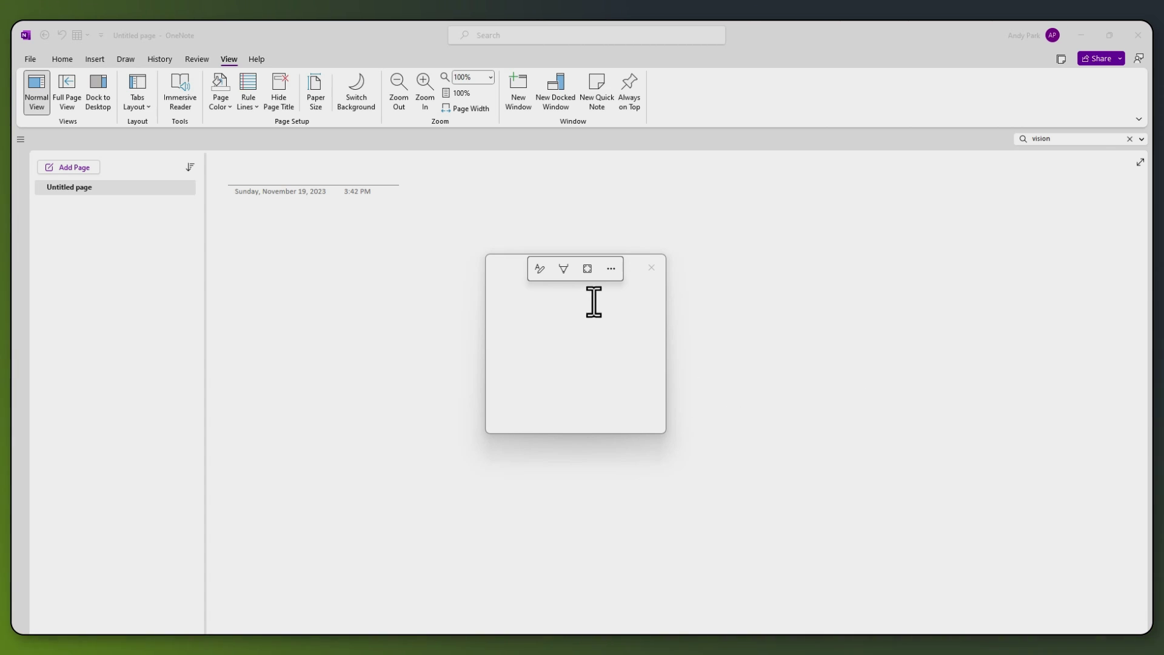
- Send the empty Quick Note to full OneNote as an Untitled page
{"action": "left_click", "coordinate": [610, 268]}
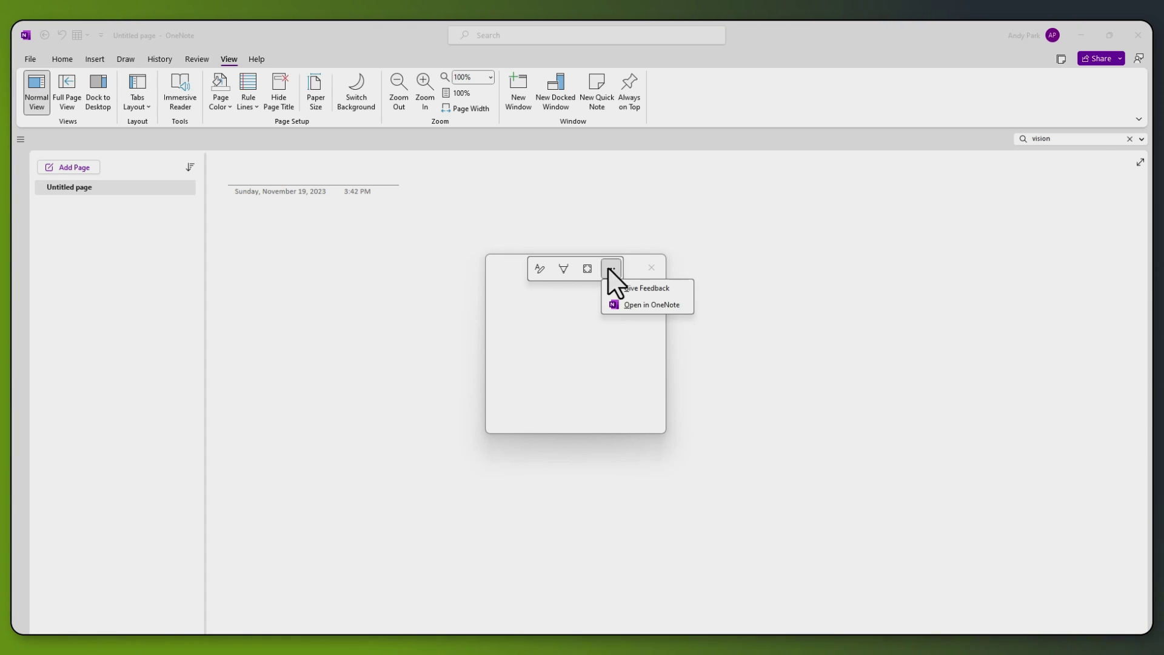
{"action": "left_click", "coordinate": [643, 304]}
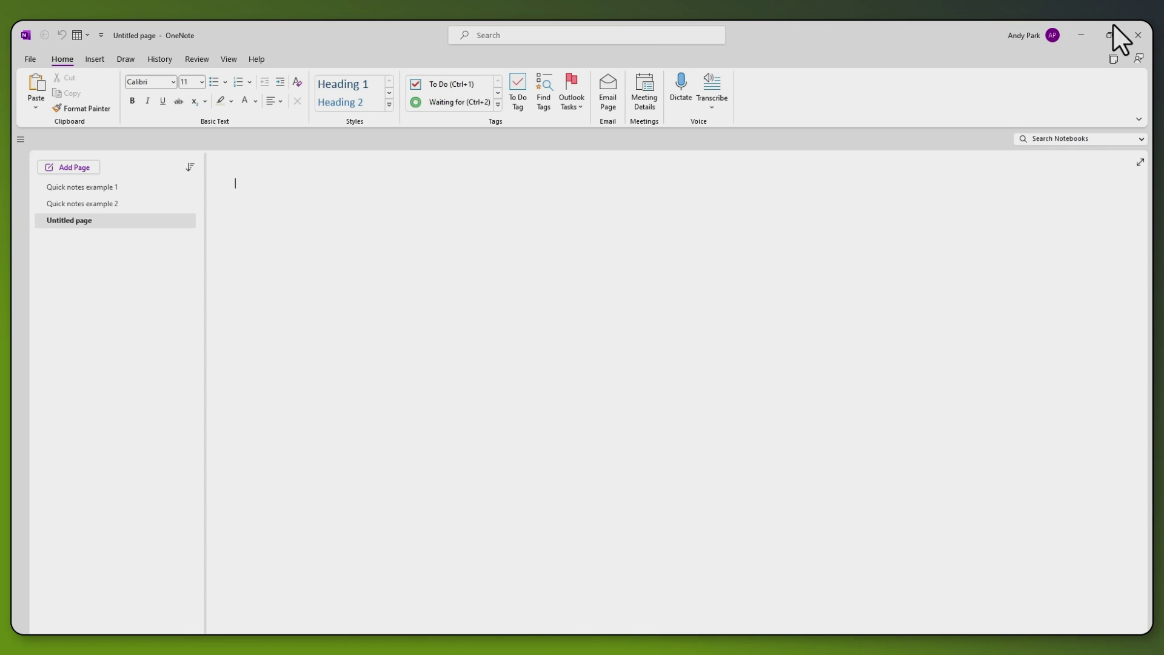
- Close the extra OneNote window and go to the Quick Notes section from the notebook pane
{"action": "left_click", "coordinate": [1137, 34]}
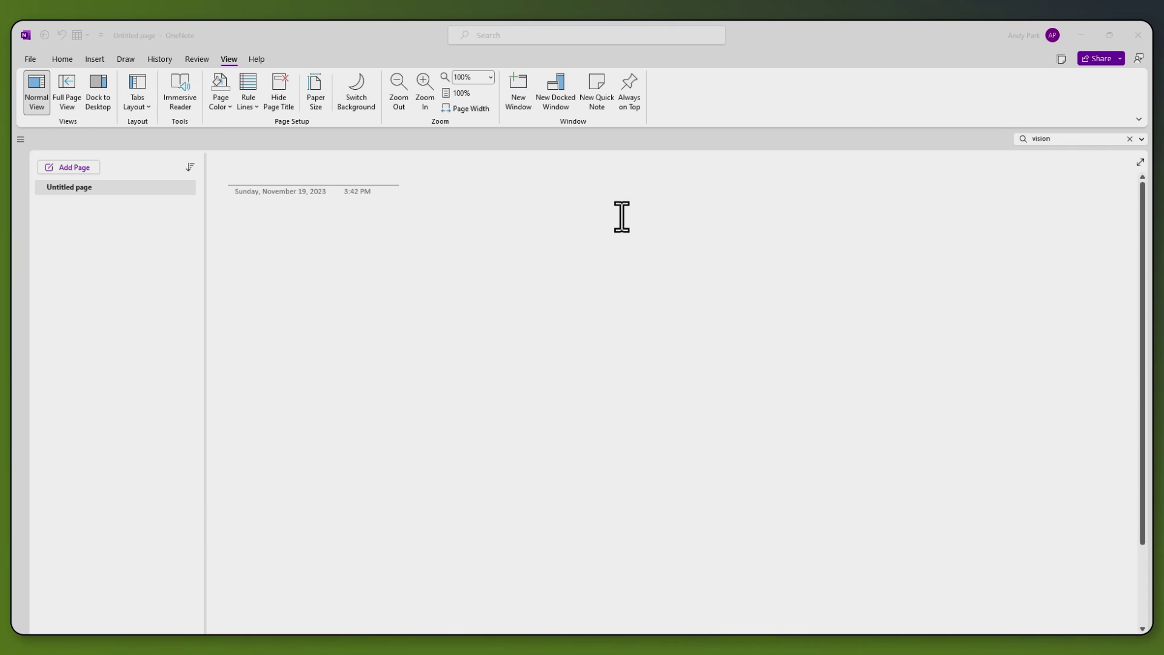
{"action": "left_click", "coordinate": [20, 140]}
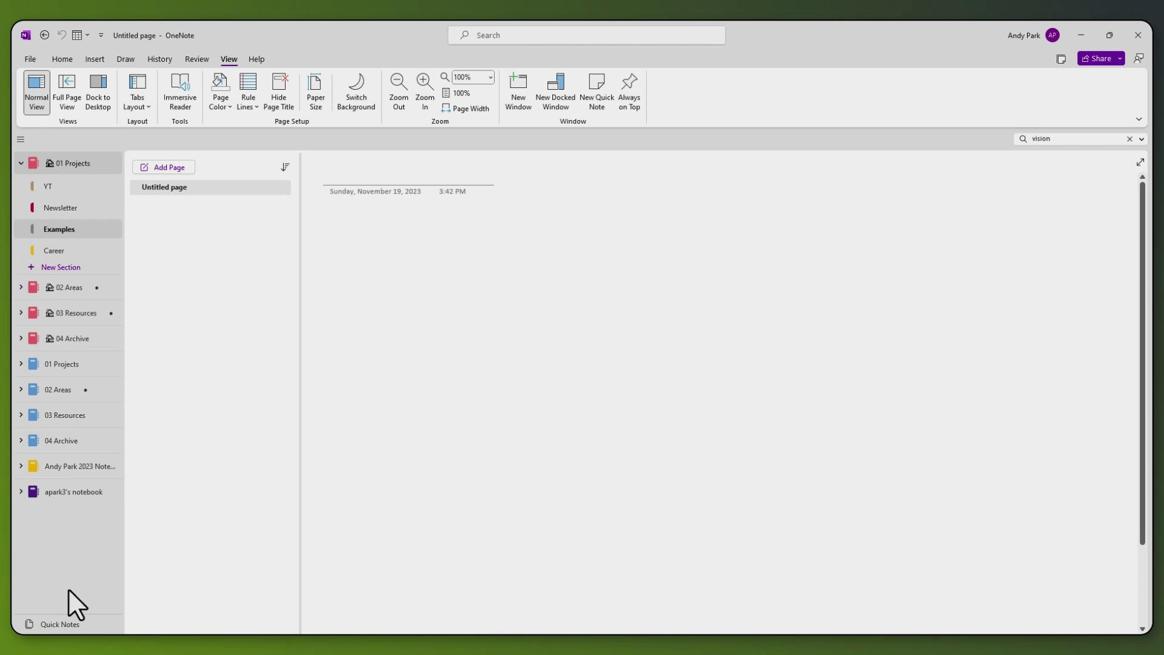
{"action": "left_click", "coordinate": [88, 625]}
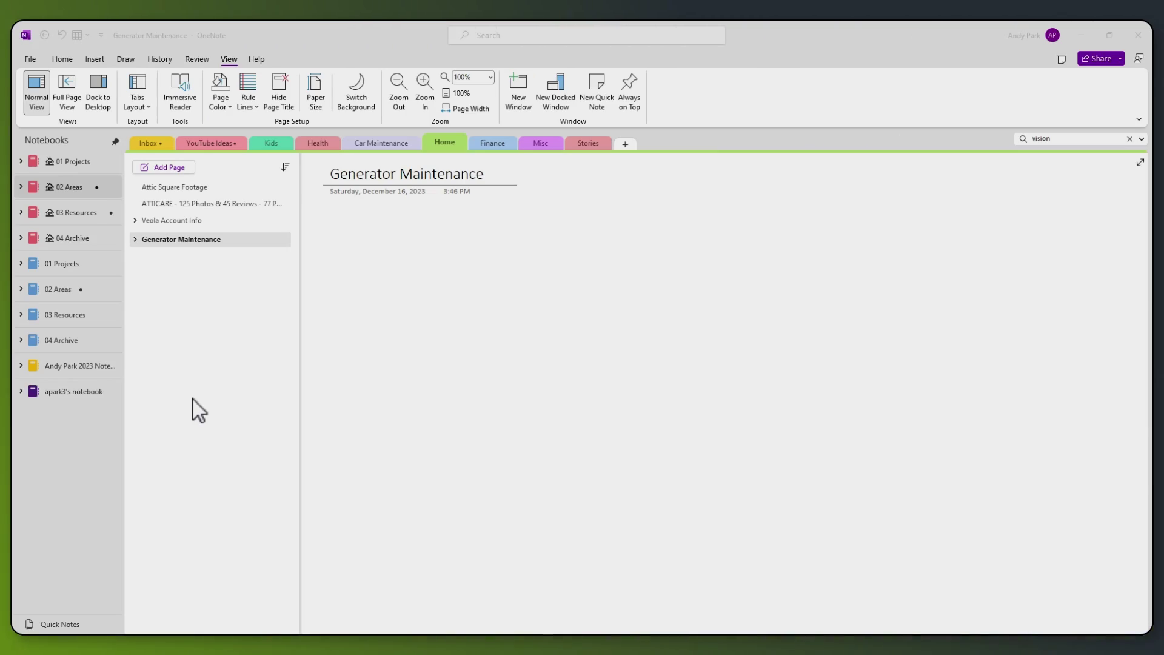
- On the laptop, open Quick Notes to see its Grocery list page
{"action": "left_click", "coordinate": [61, 623]}
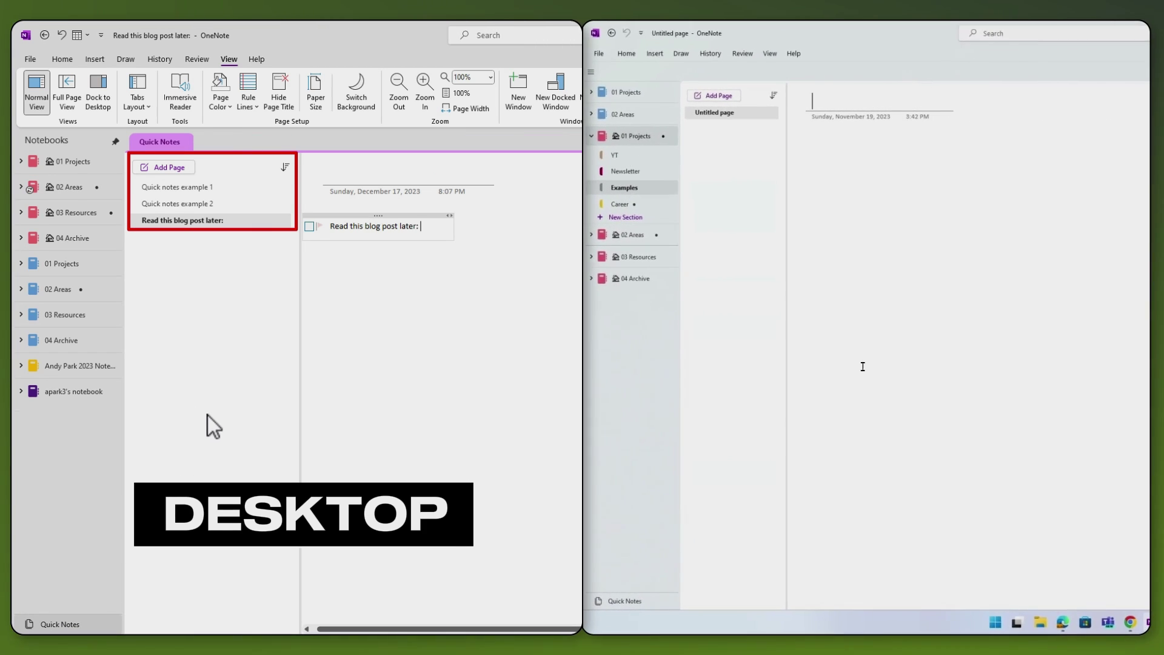
{"action": "left_click", "coordinate": [628, 601]}
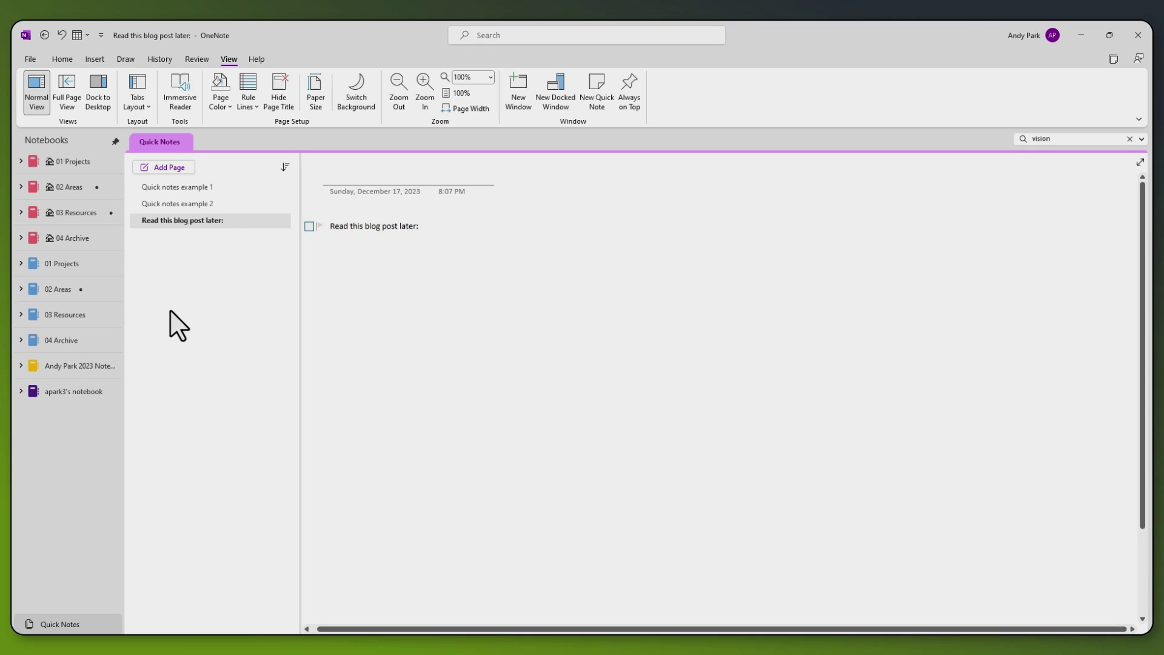
- Look up the Quick Notes Section path under File > Options > Save & Backup
{"action": "left_click", "coordinate": [32, 60]}
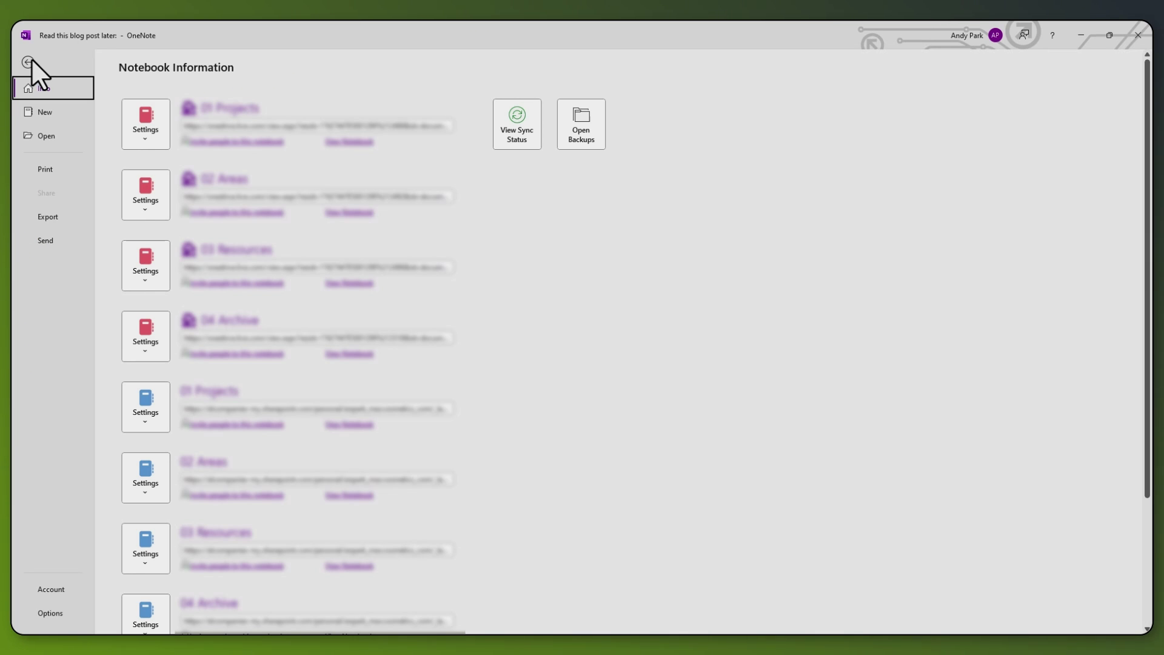
{"action": "left_click", "coordinate": [46, 611]}
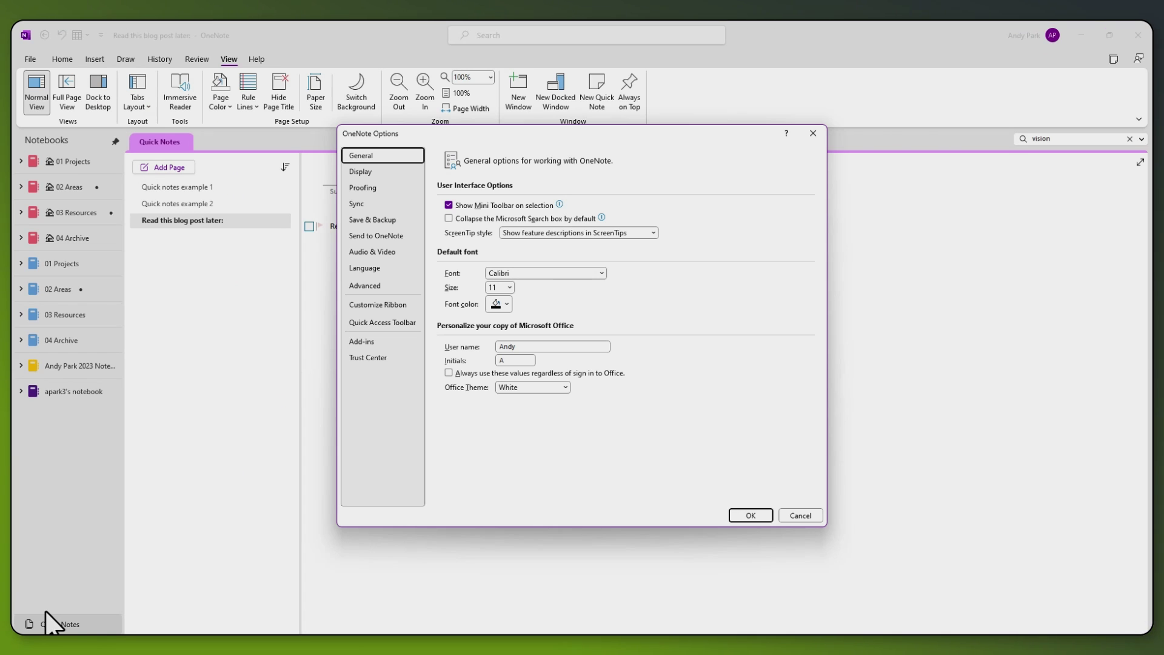
{"action": "left_click", "coordinate": [374, 220]}
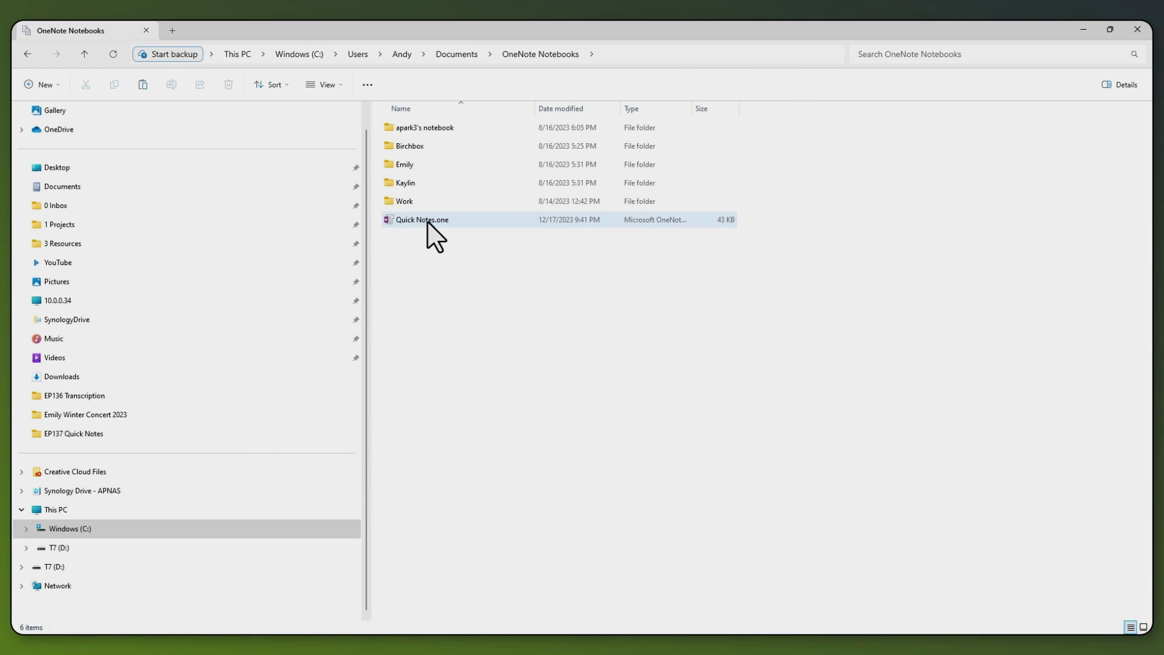
- Open Quick Notes.one from the OneNote Notebooks folder
{"action": "double_click", "coordinate": [428, 221]}
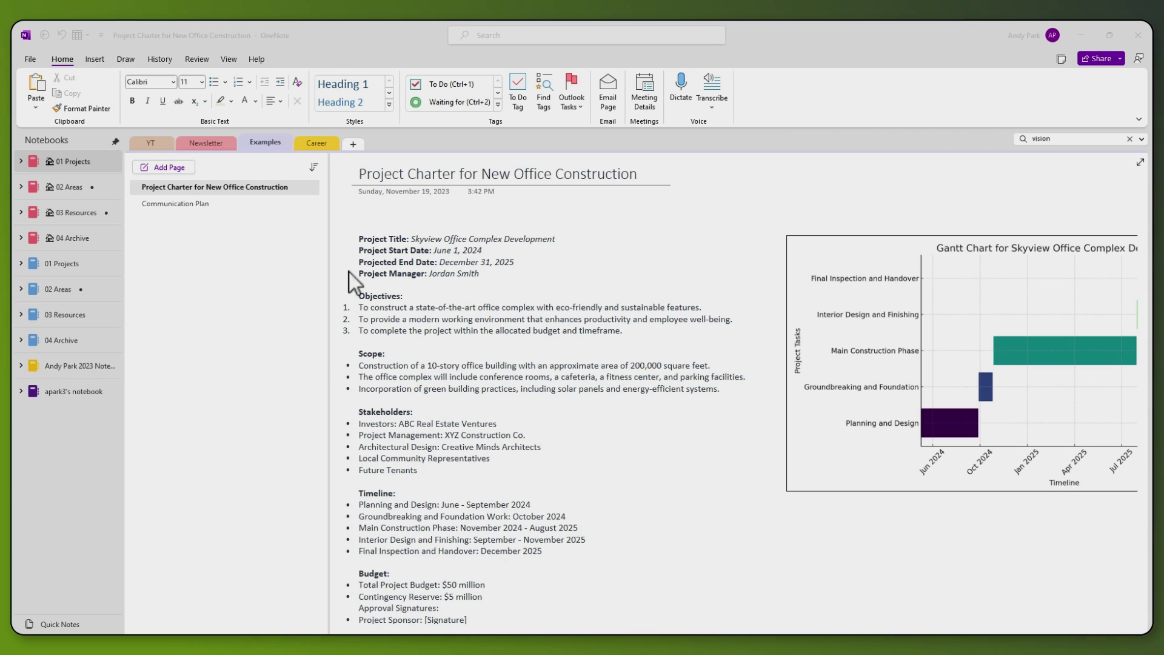
- Change the Save & Backup Quick Notes Section location to 02 Areas > Inbox and save
{"action": "left_click", "coordinate": [243, 265]}
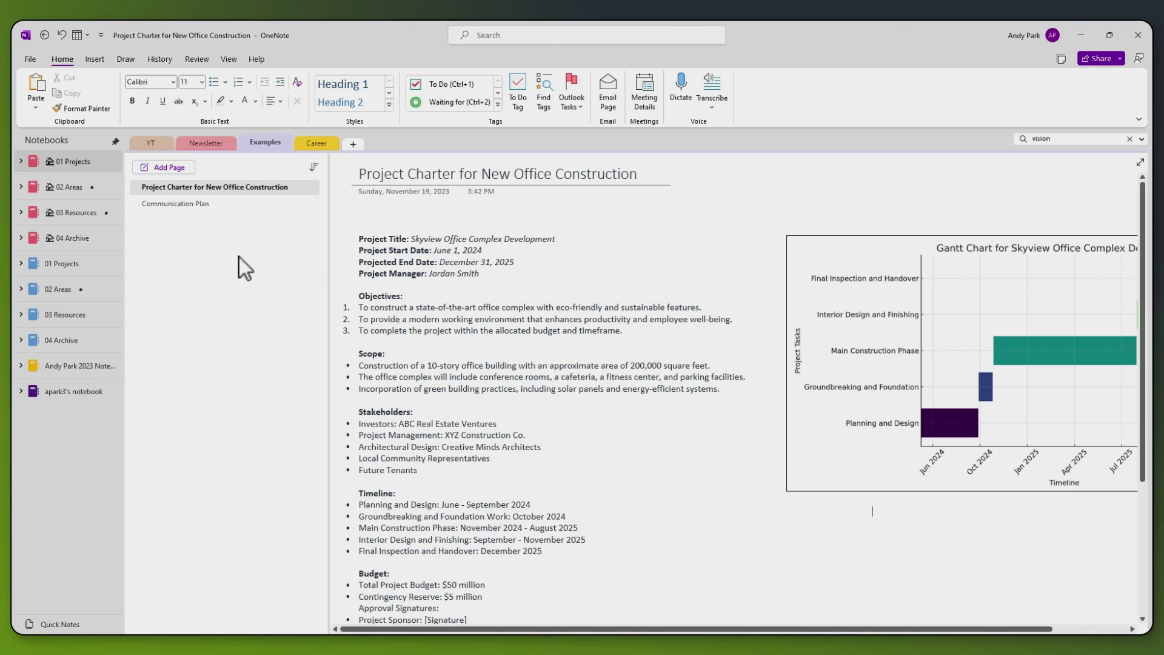
{"action": "left_click", "coordinate": [31, 60]}
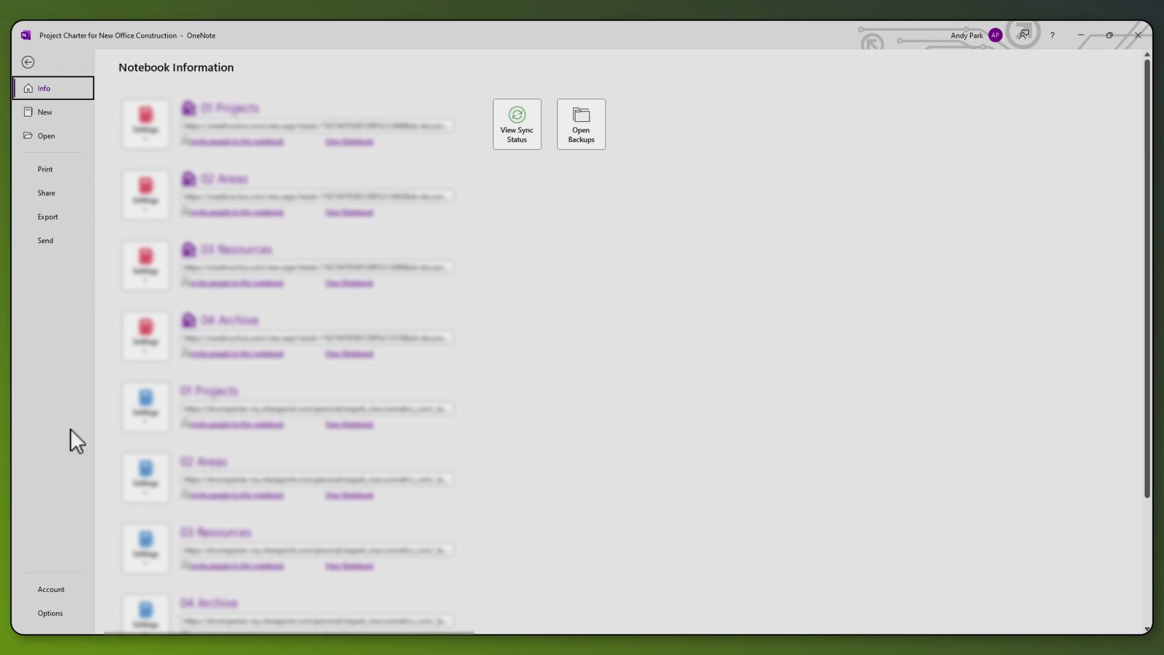
{"action": "left_click", "coordinate": [40, 611]}
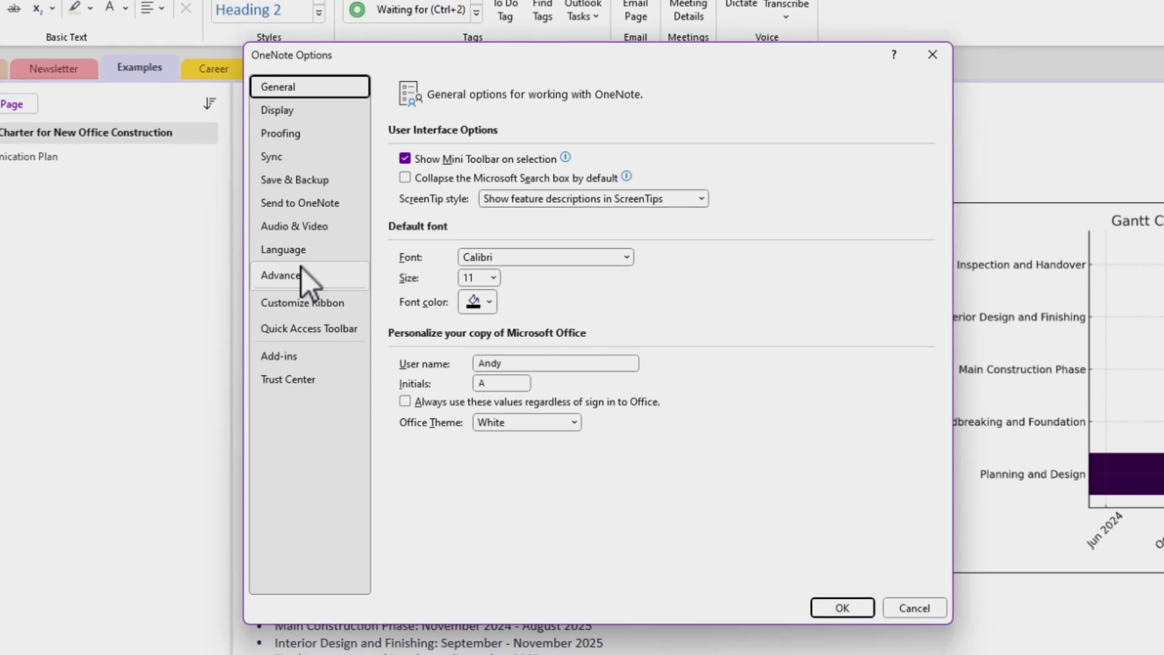
{"action": "left_click", "coordinate": [325, 183]}
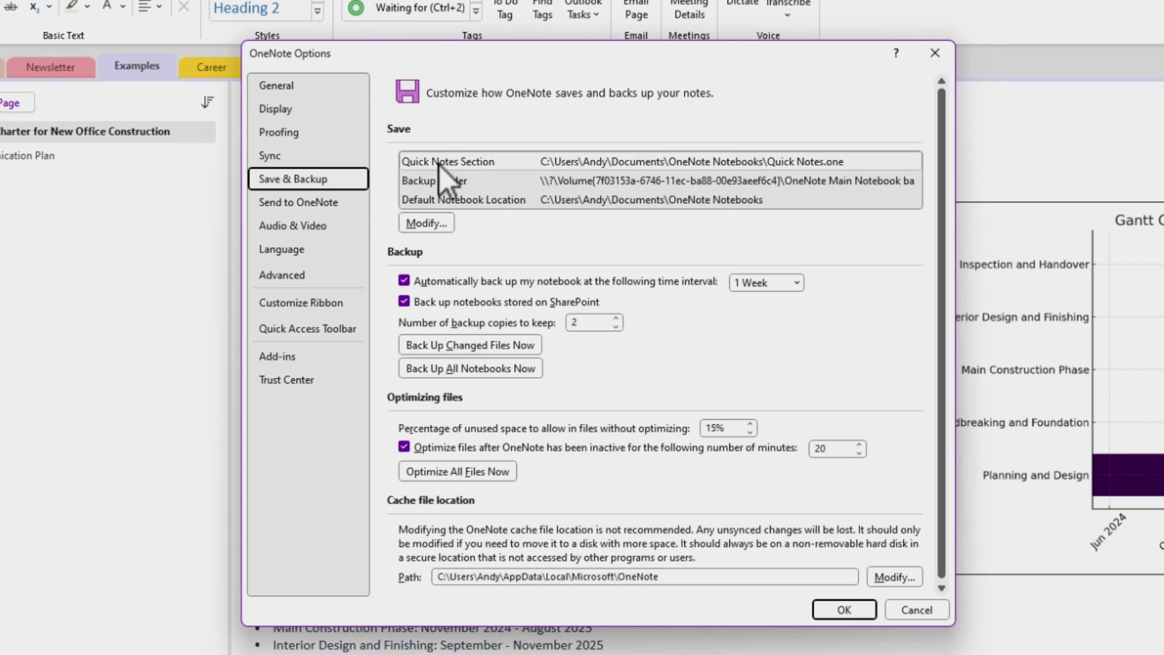
{"action": "left_click", "coordinate": [438, 165]}
{"action": "left_click", "coordinate": [430, 224]}
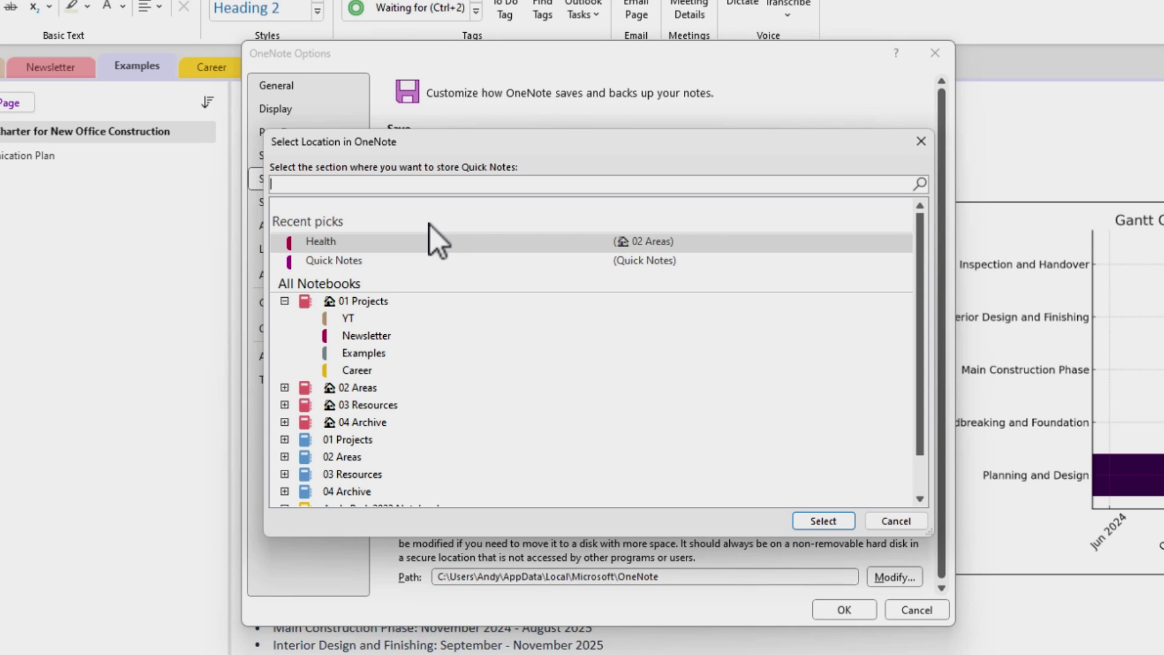
{"action": "left_click", "coordinate": [282, 388]}
{"action": "left_click", "coordinate": [366, 364]}
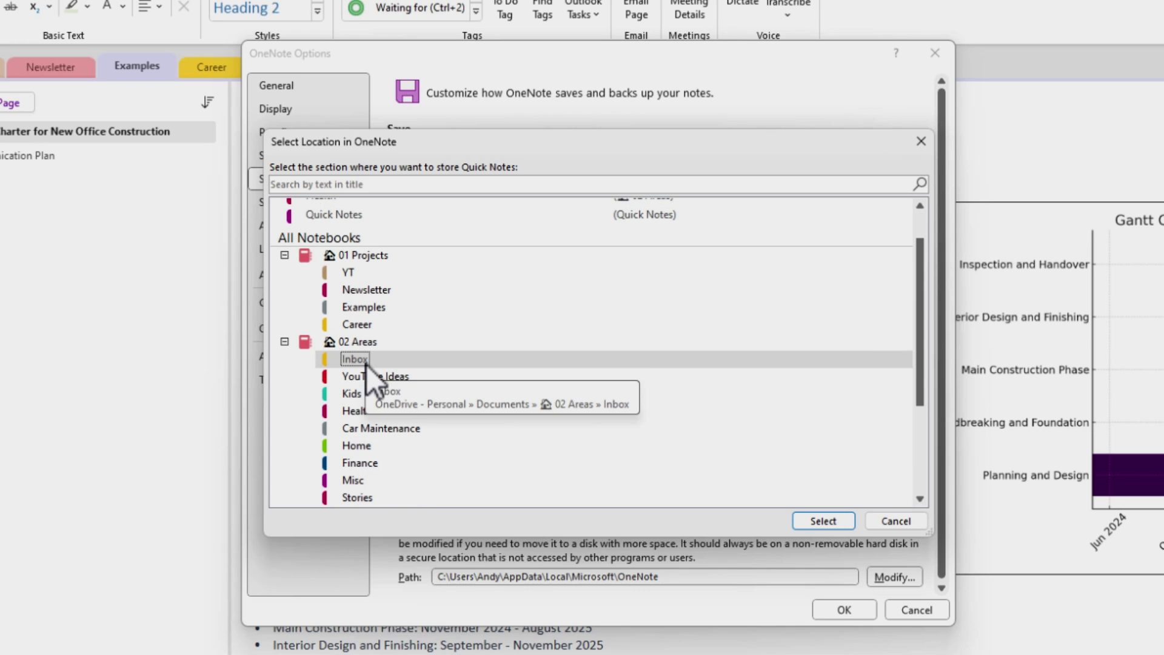
{"action": "left_click", "coordinate": [819, 521]}
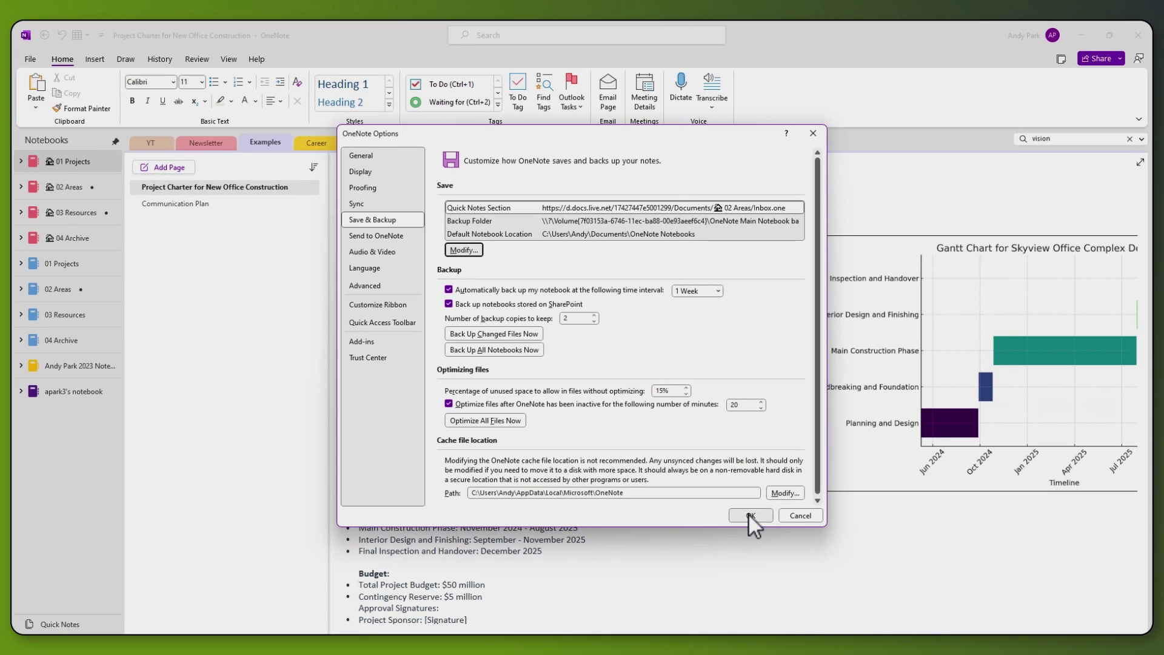
{"action": "left_click", "coordinate": [749, 514]}
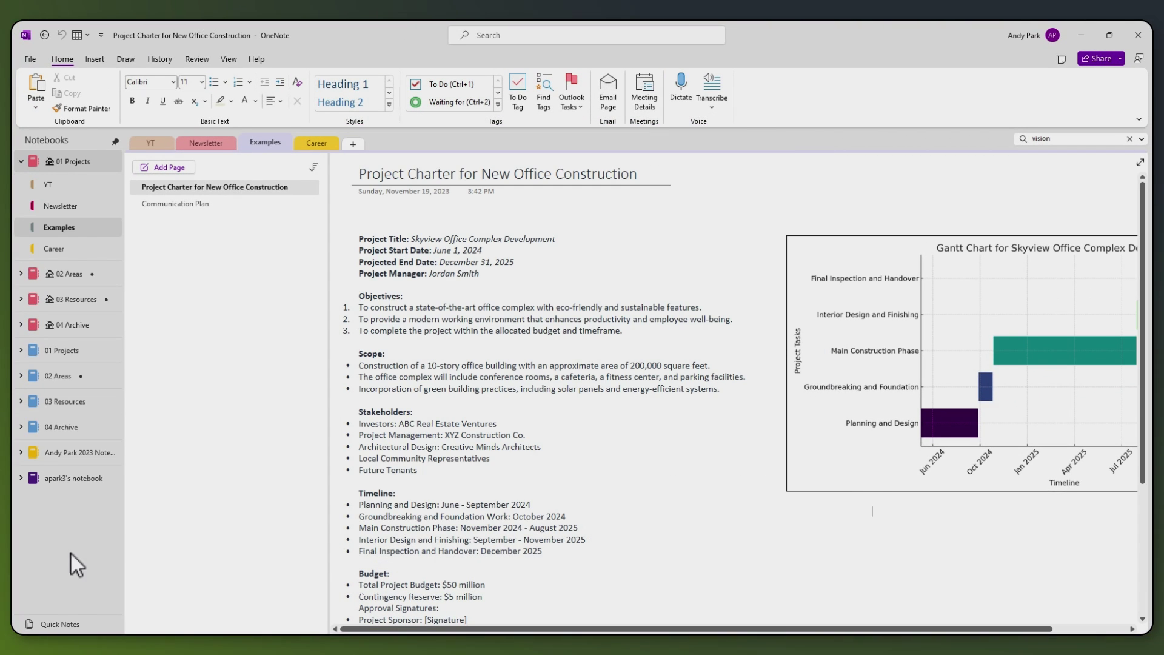
- Confirm quick notes open in the Inbox, then set the laptop's Quick Notes location to 02 Areas > Inbox
{"action": "left_click", "coordinate": [54, 623]}
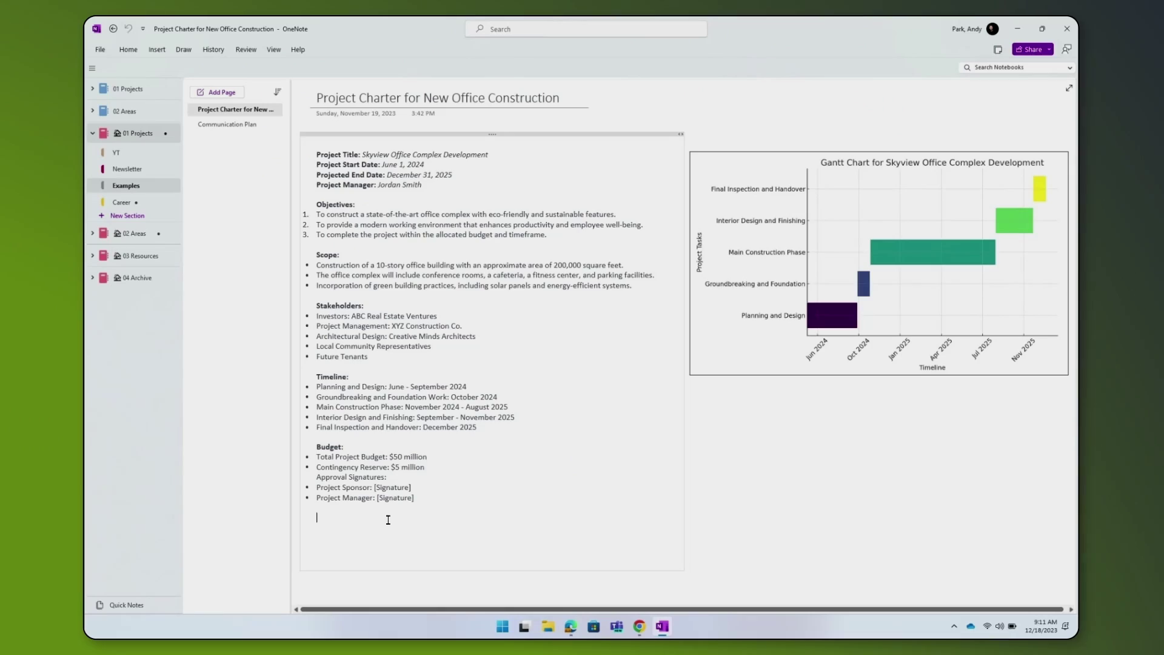
{"action": "left_click", "coordinate": [100, 49]}
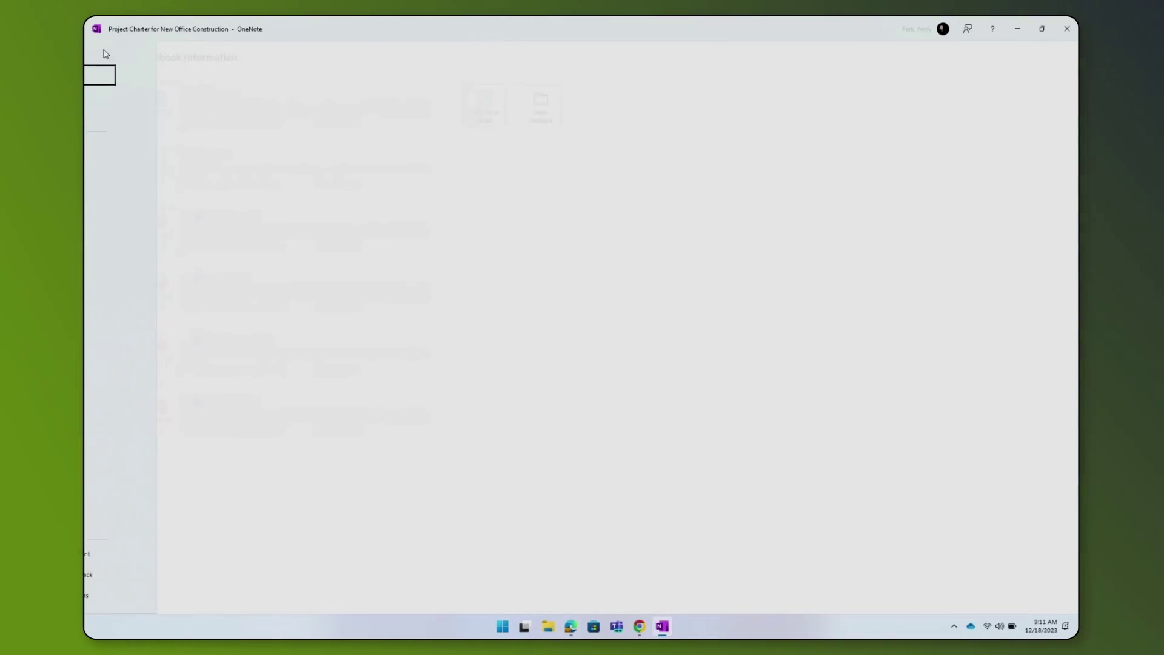
{"action": "left_click", "coordinate": [92, 596]}
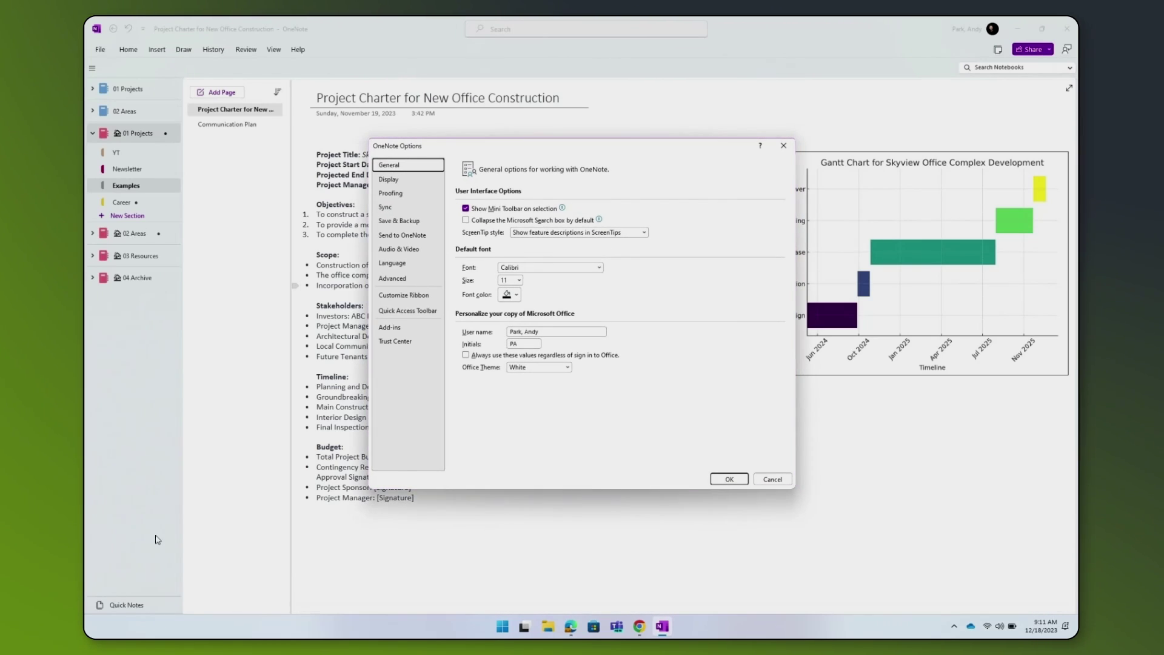
{"action": "left_click", "coordinate": [400, 220]}
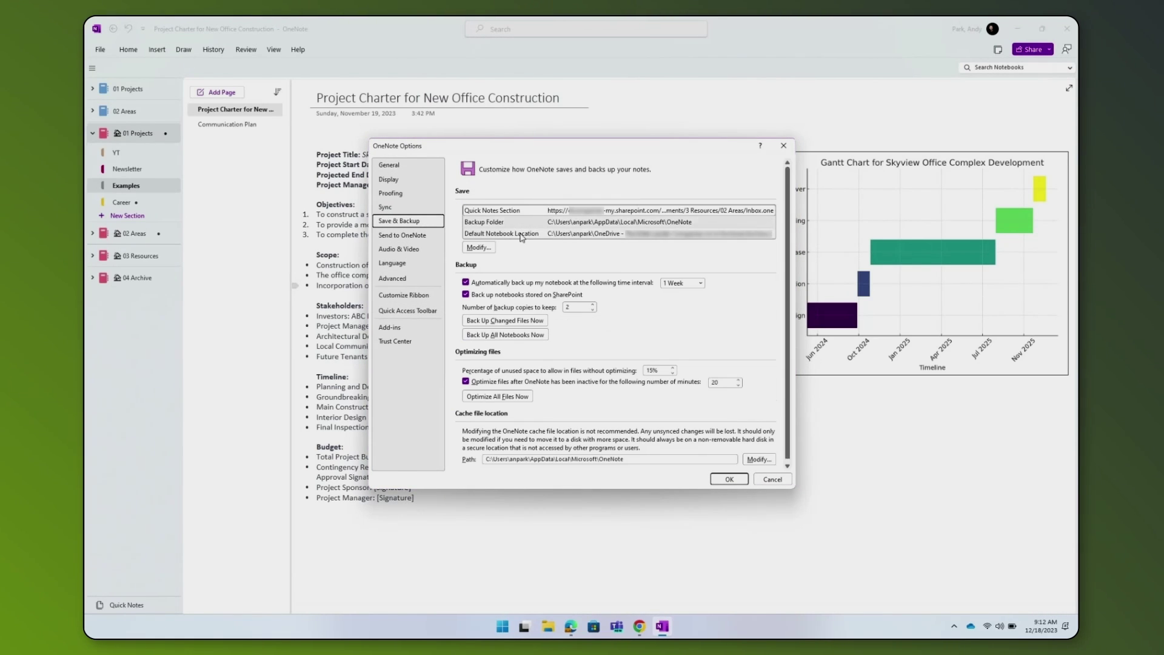
{"action": "left_click", "coordinate": [477, 248]}
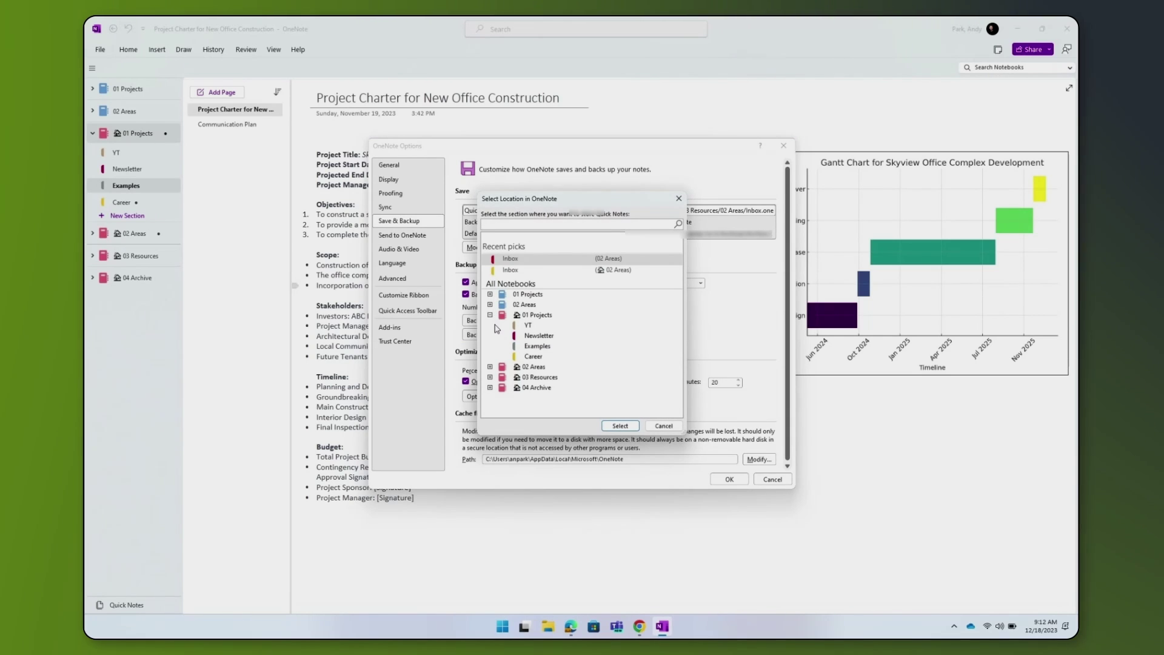
{"action": "left_click", "coordinate": [490, 367]}
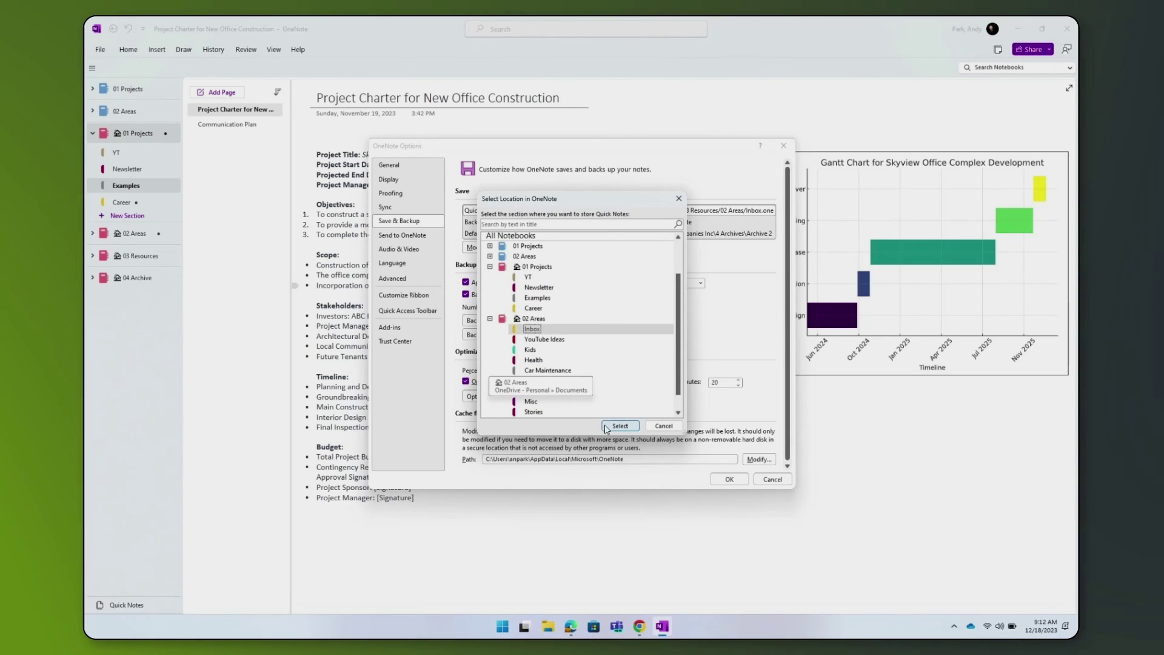
{"action": "left_click", "coordinate": [619, 426]}
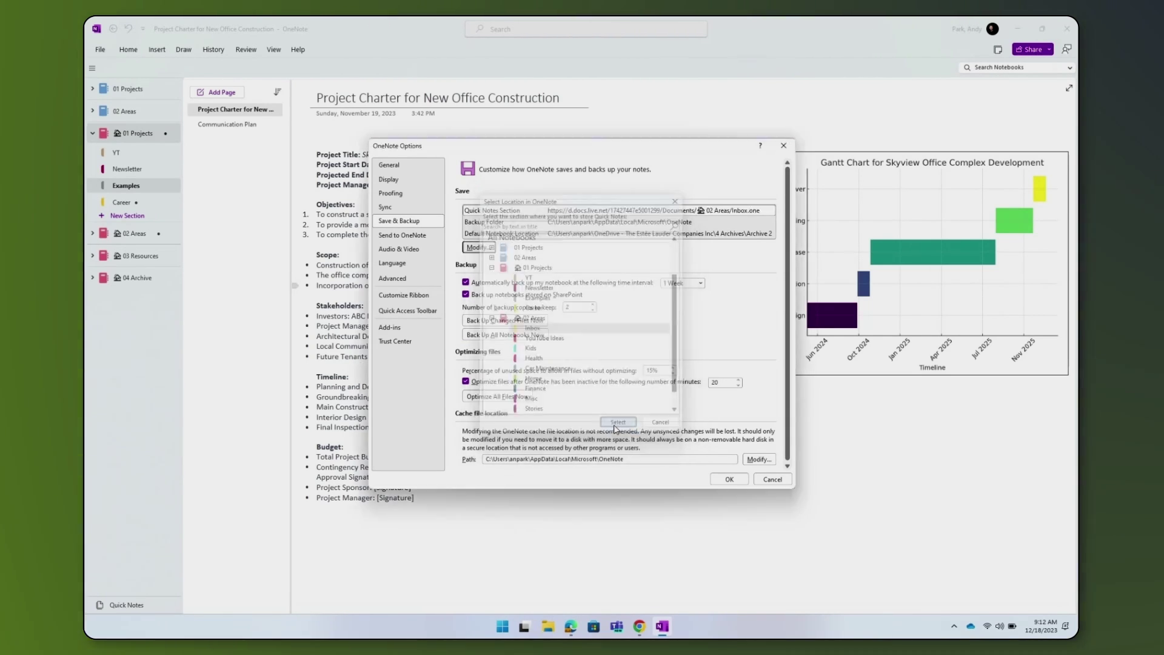
{"action": "left_click", "coordinate": [727, 479]}
- Start a new quick note on the laptop with Windows+Alt+N and type 'Testing 123'
{"action": "key", "text": "super+alt+n"}
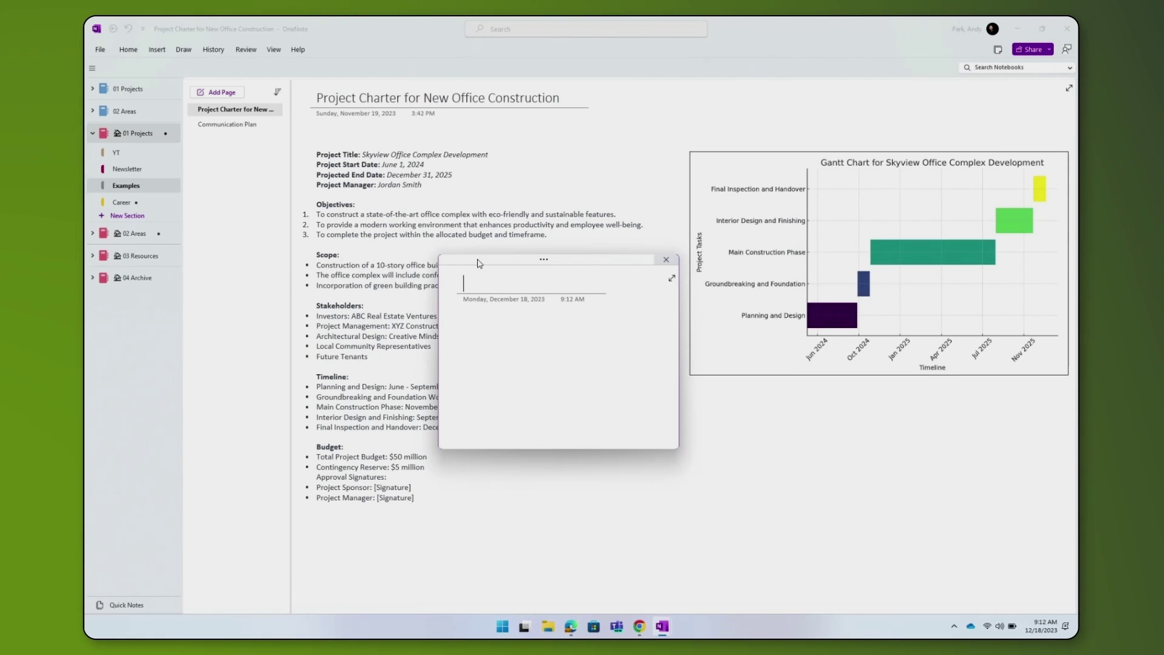
{"action": "type", "text": "te"}
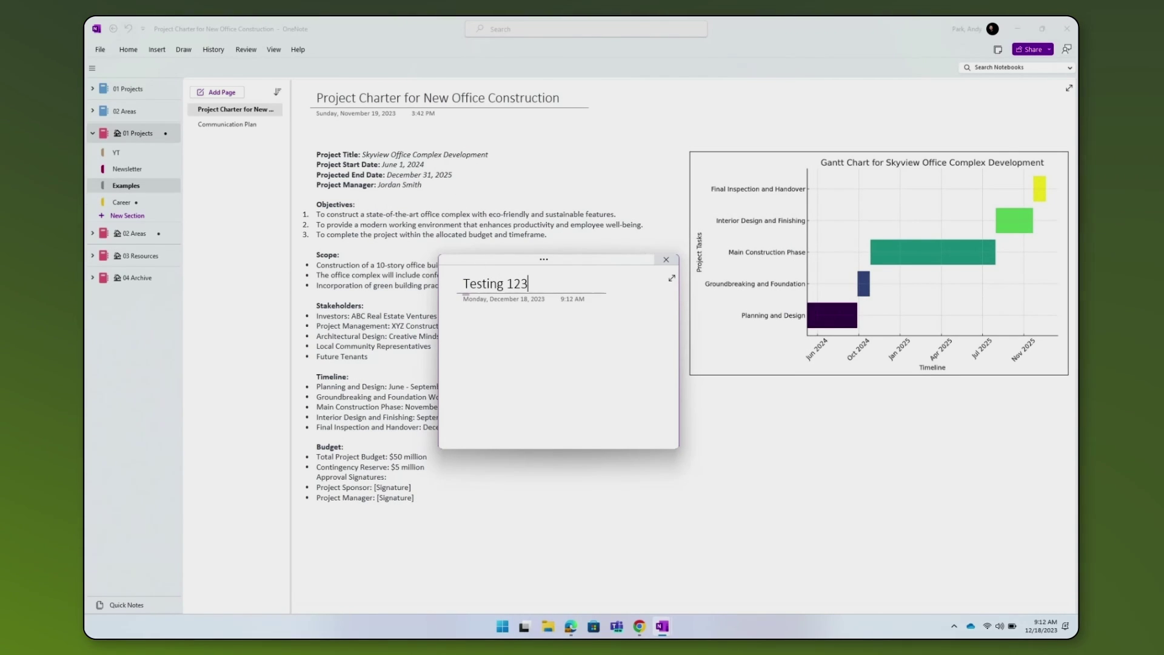